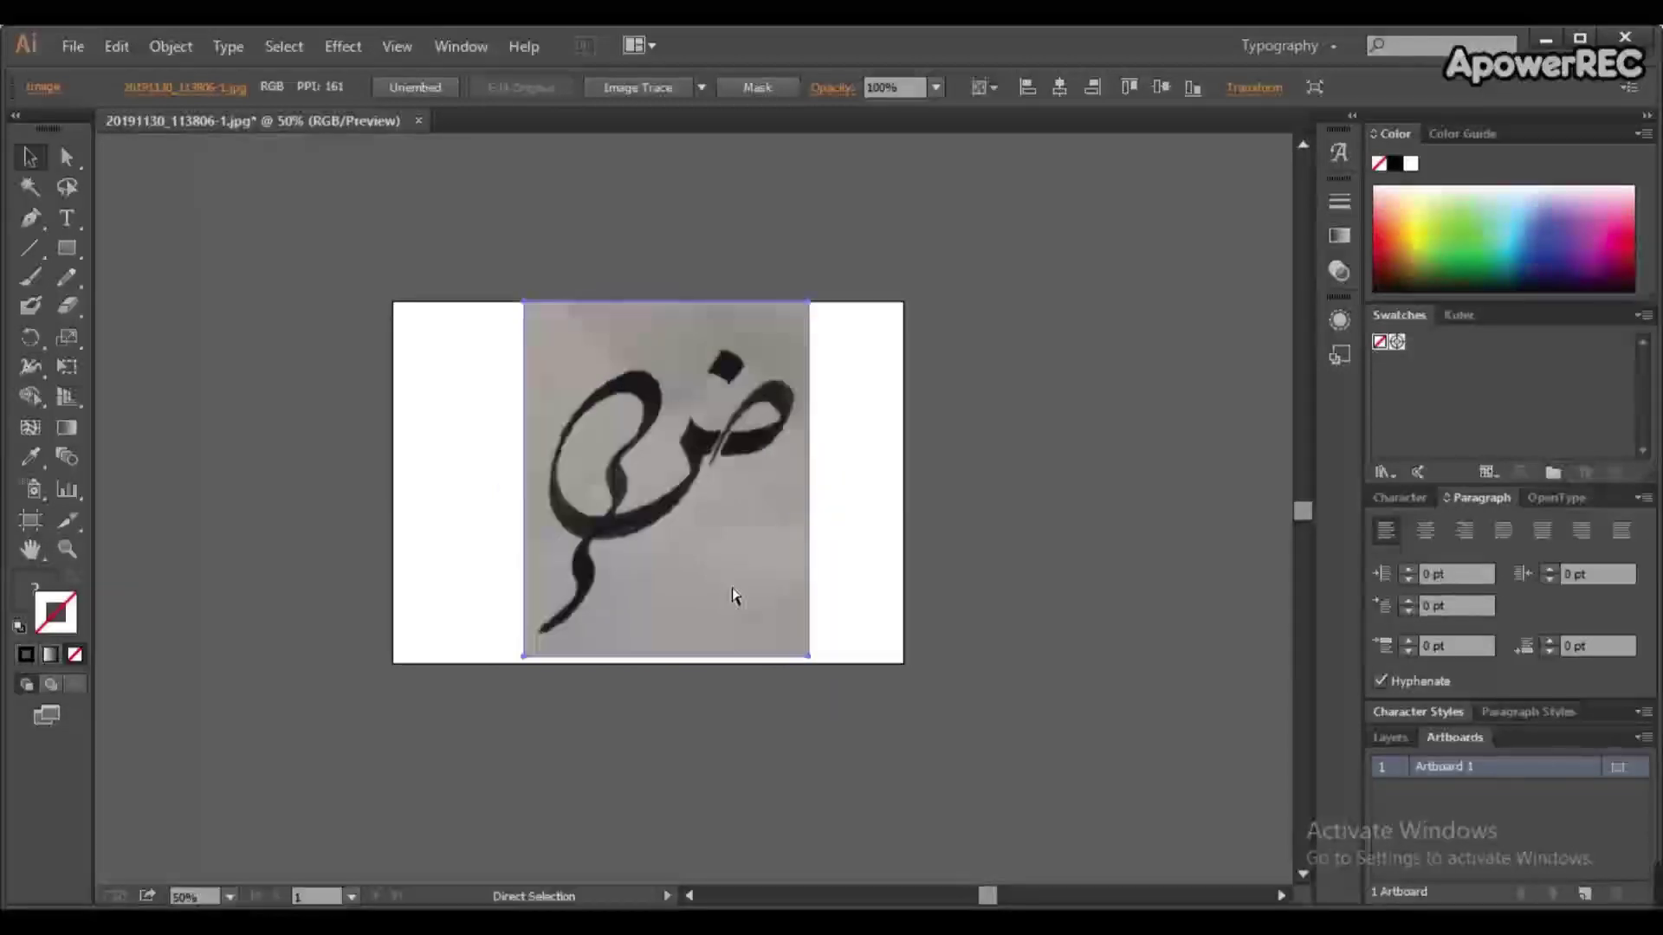
# - Deselect the calligraphy photo and zoom in close on its letter strokes
pyautogui.hotkey('ctrl', 'shift', 'a')
pyautogui.click(32, 230)
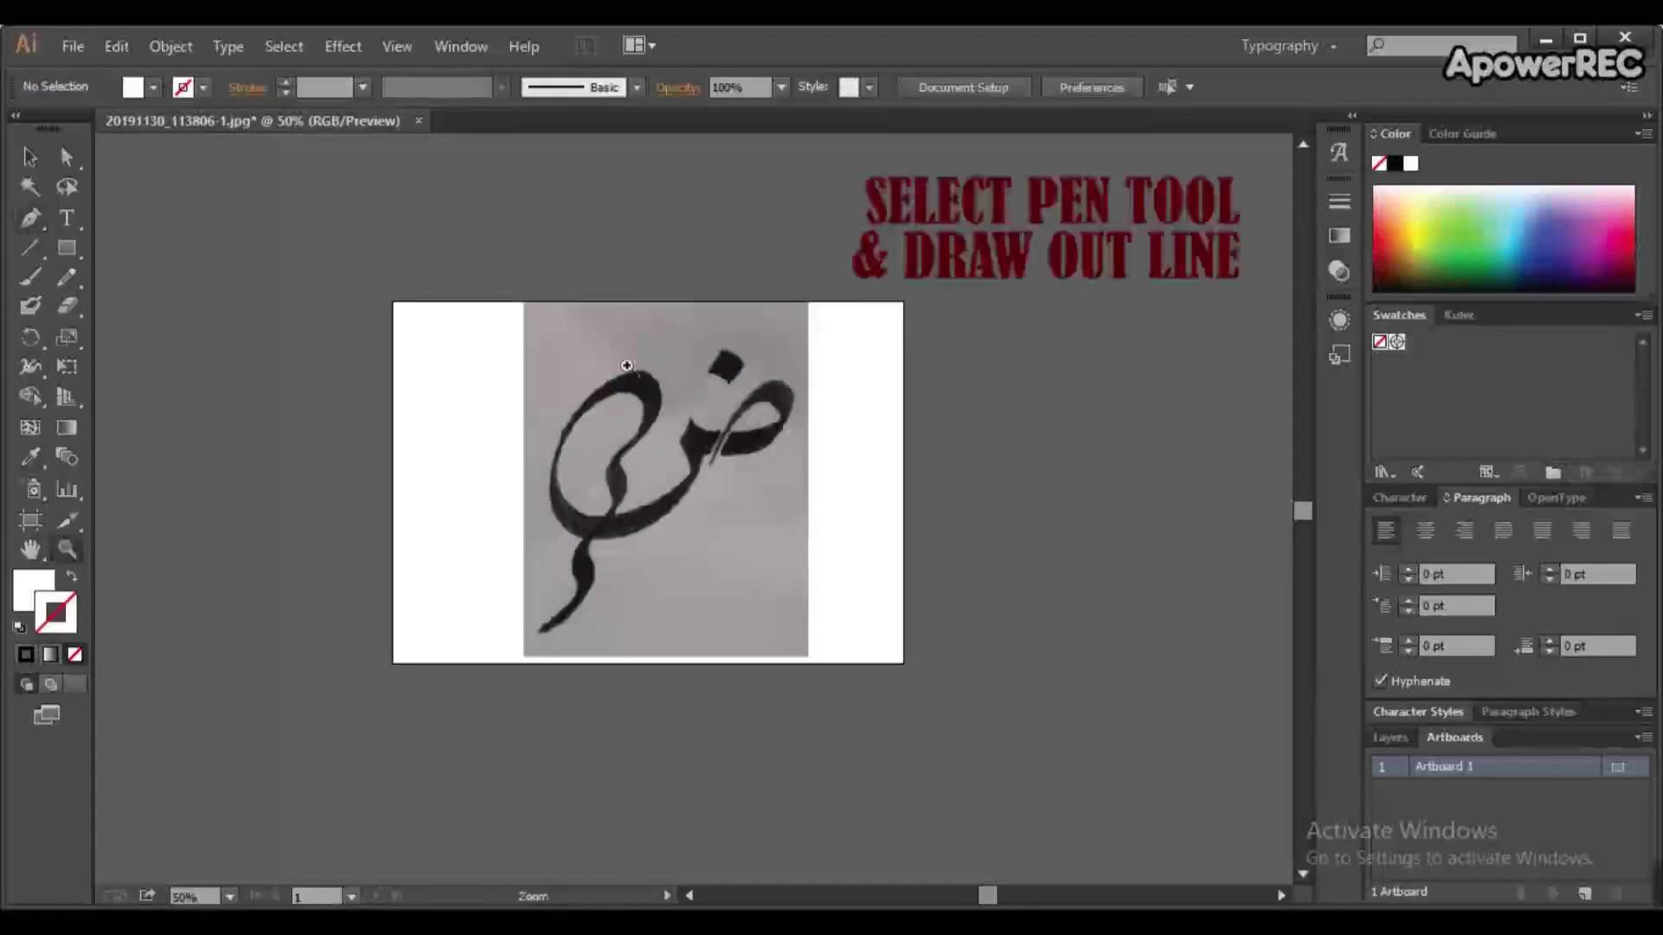
pyautogui.moveTo(854, 466); pyautogui.dragTo(900, 517)
pyautogui.click(28, 164)
# - Set the Pen tool to no fill and a red stroke, placing the first anchor at the stroke tip
pyautogui.click(32, 219)
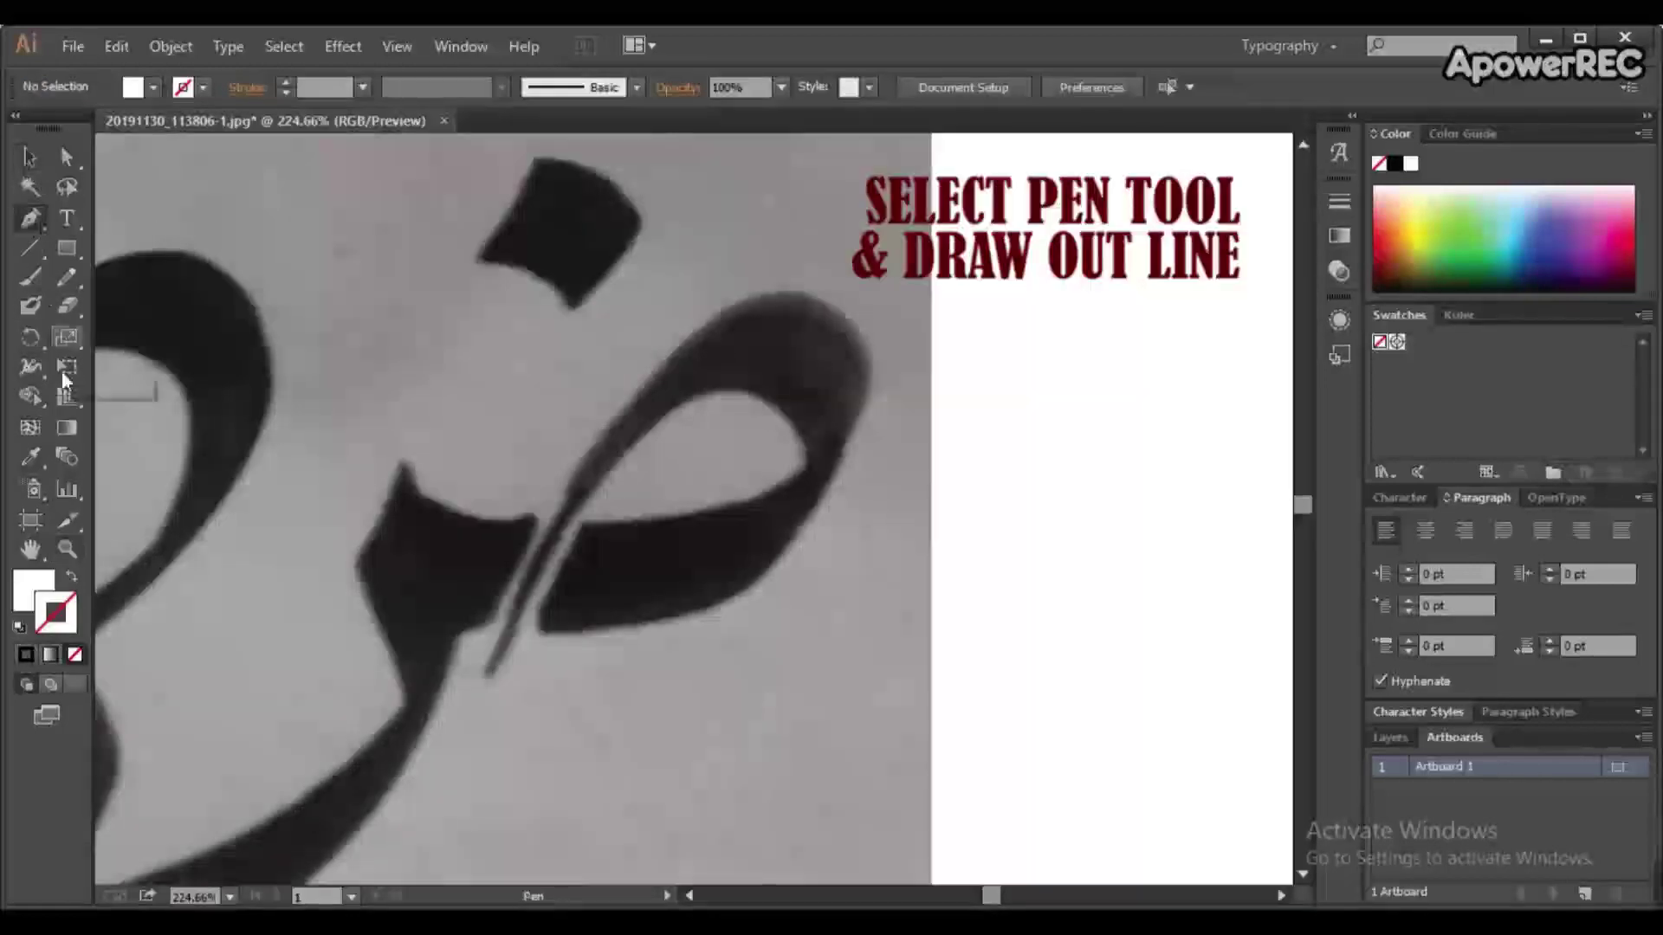
pyautogui.click(71, 577)
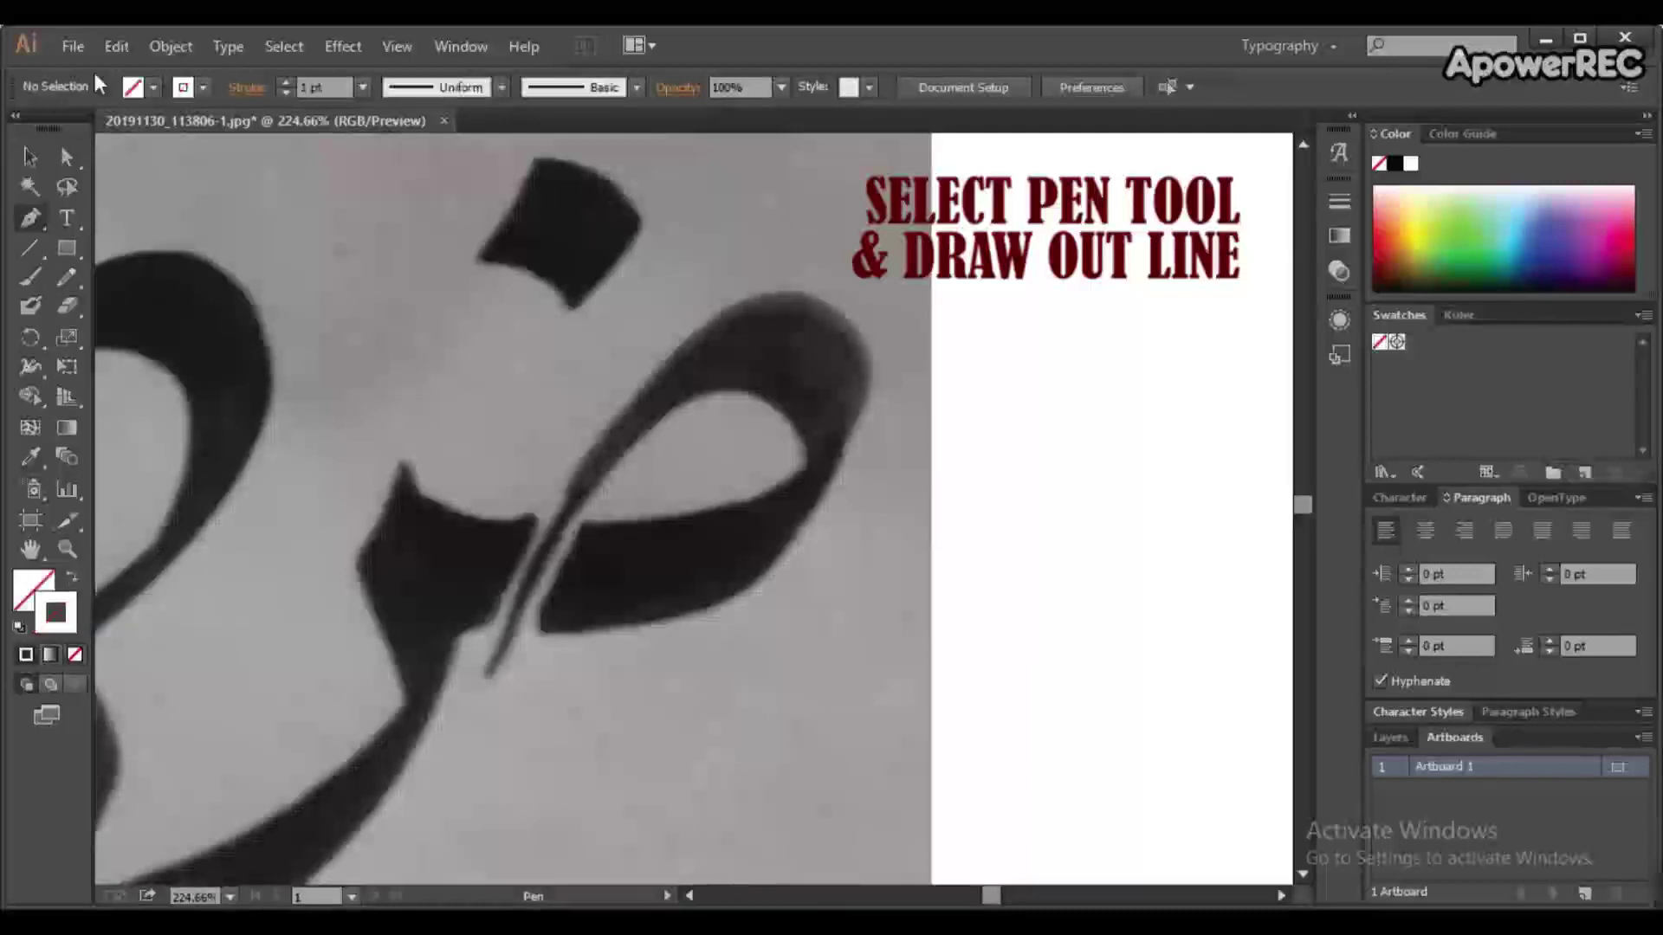
pyautogui.click(190, 88)
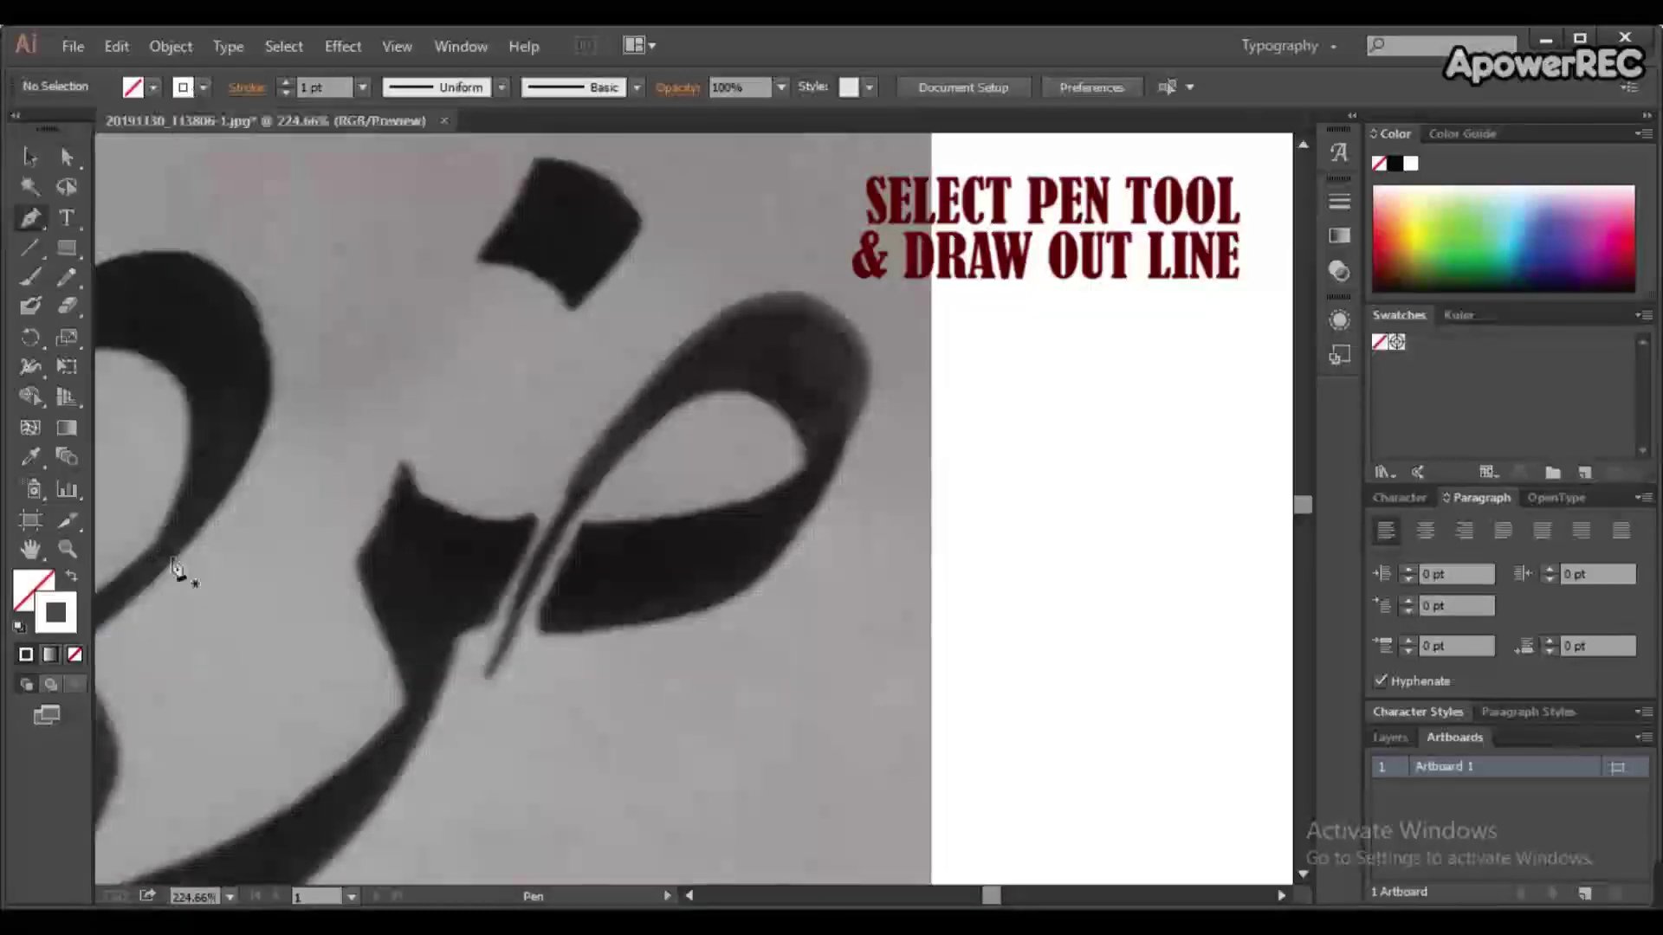
pyautogui.doubleClick(75, 610)
pyautogui.click(1172, 386)
pyautogui.click(1517, 358)
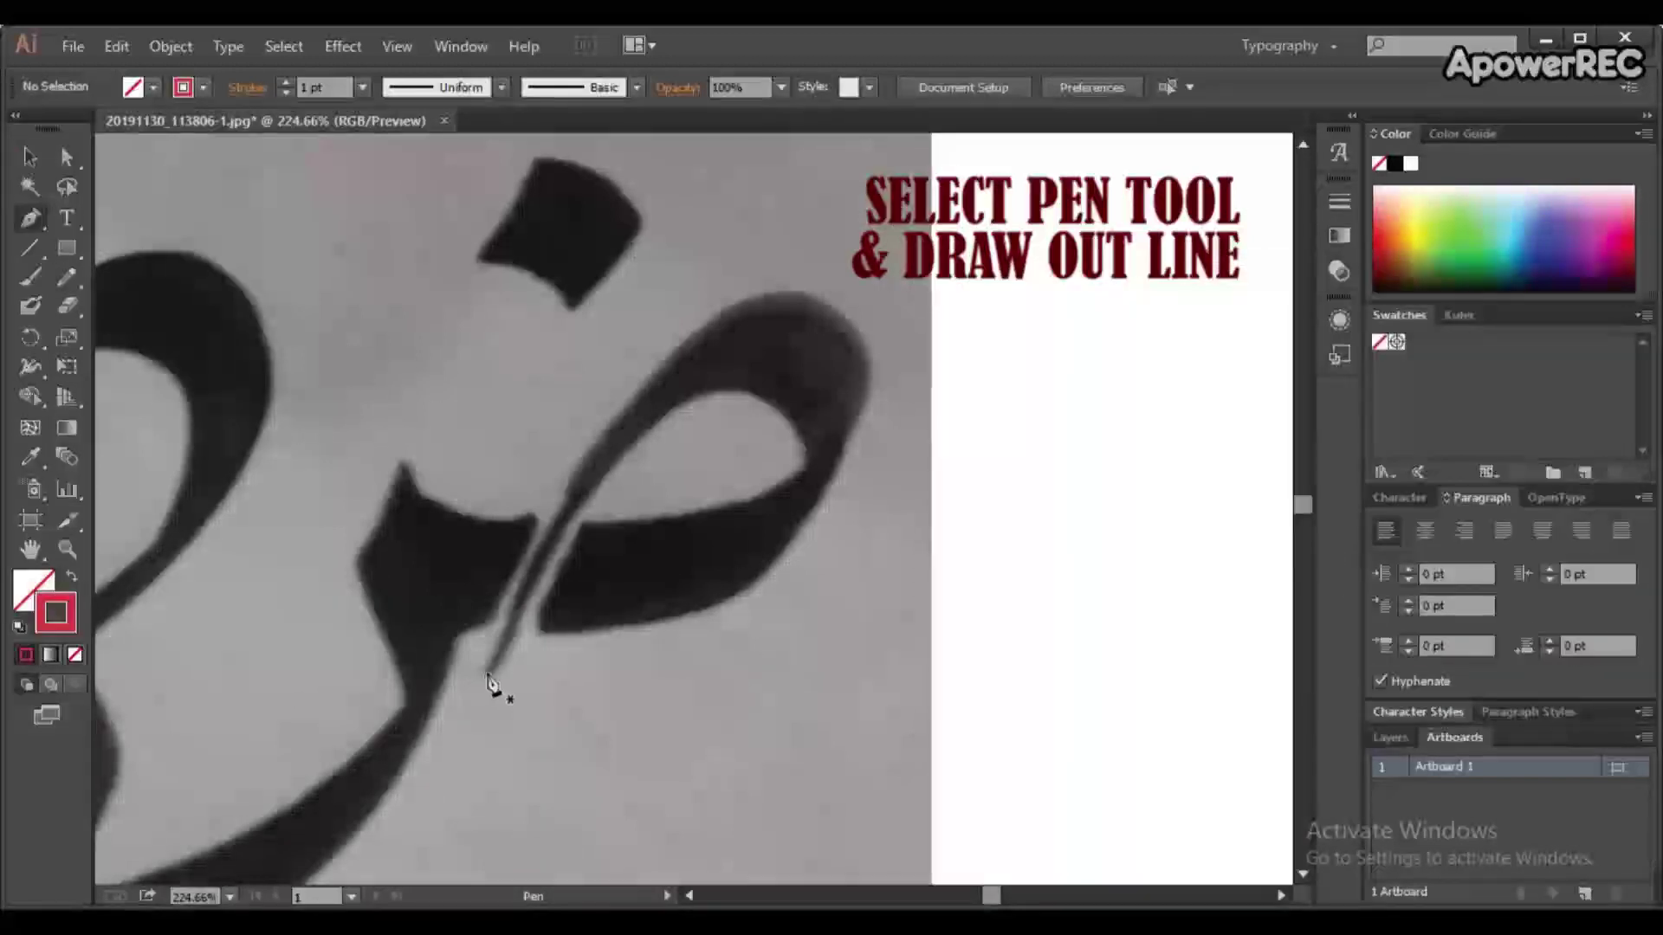
pyautogui.click(485, 672)
# - Trace the top and right end of the teardrop loop with curved and corner anchors
pyautogui.moveTo(619, 416); pyautogui.dragTo(693, 336)
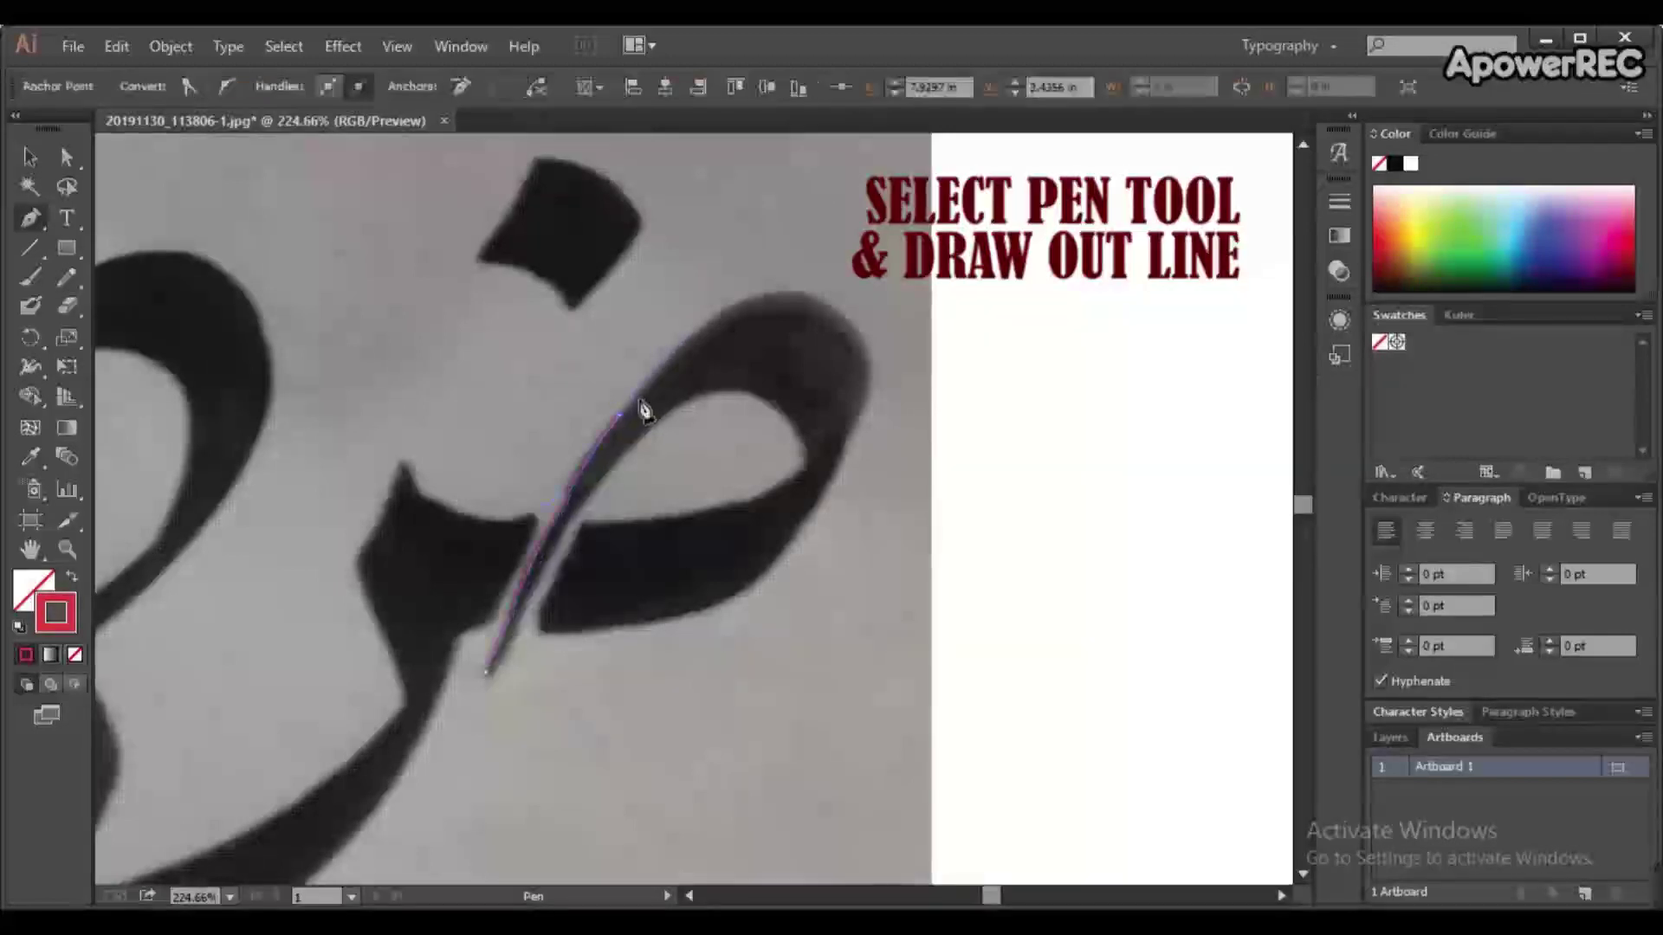
pyautogui.click(621, 419)
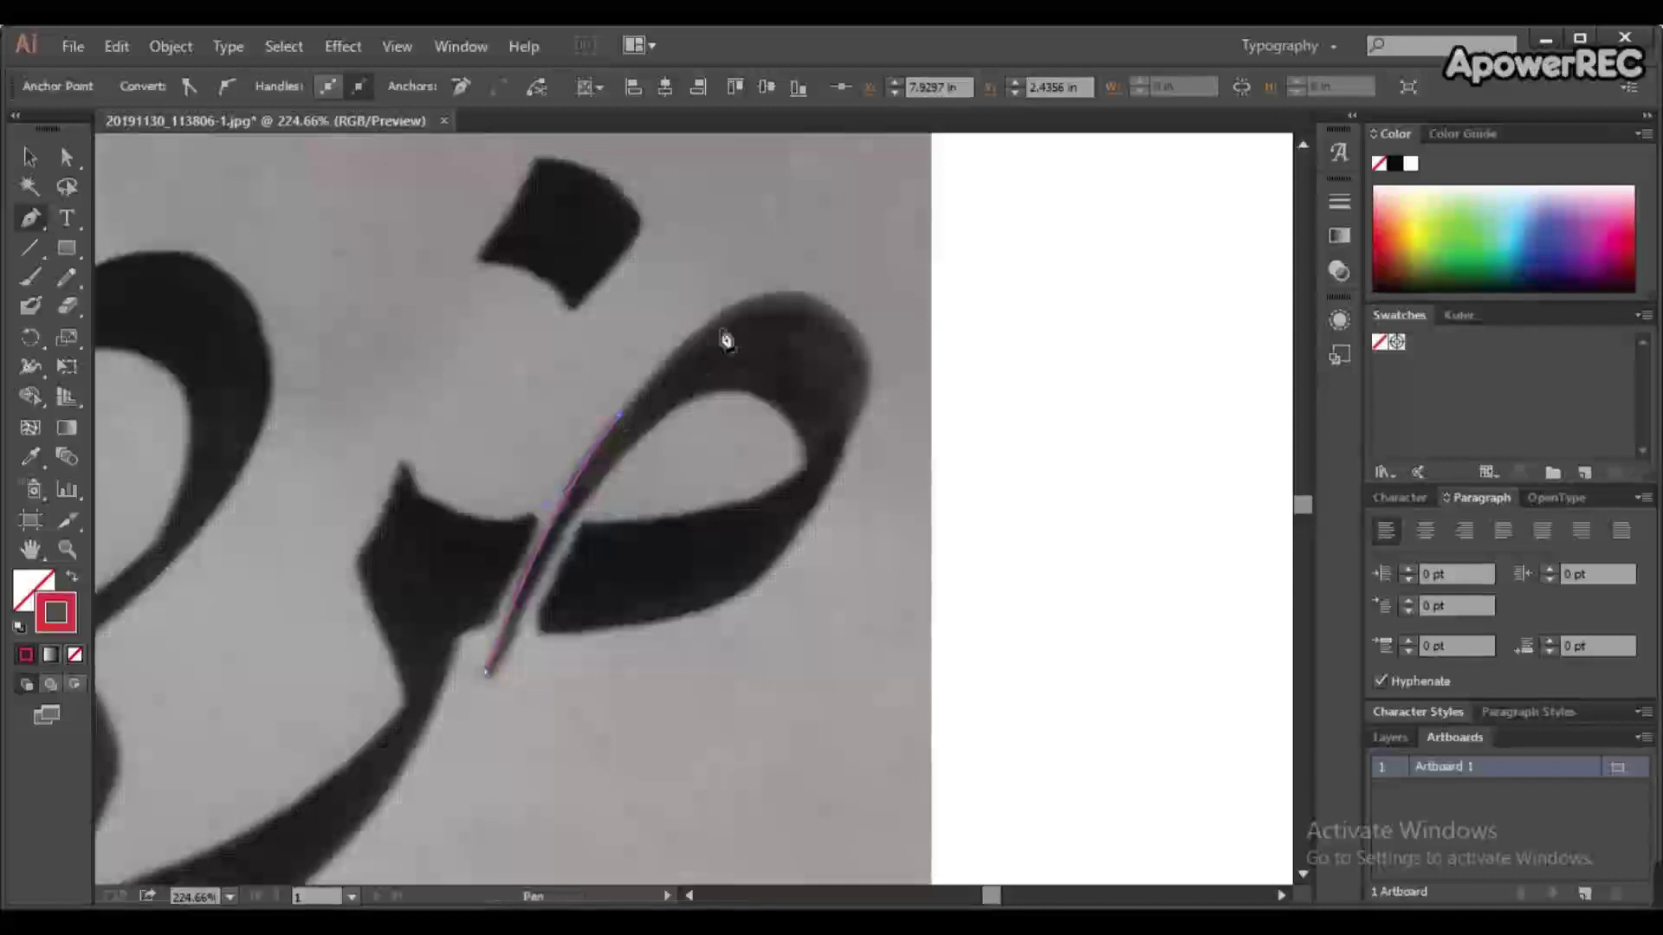
pyautogui.moveTo(783, 308); pyautogui.dragTo(797, 295)
pyautogui.click(752, 301)
pyautogui.moveTo(866, 358); pyautogui.dragTo(888, 398)
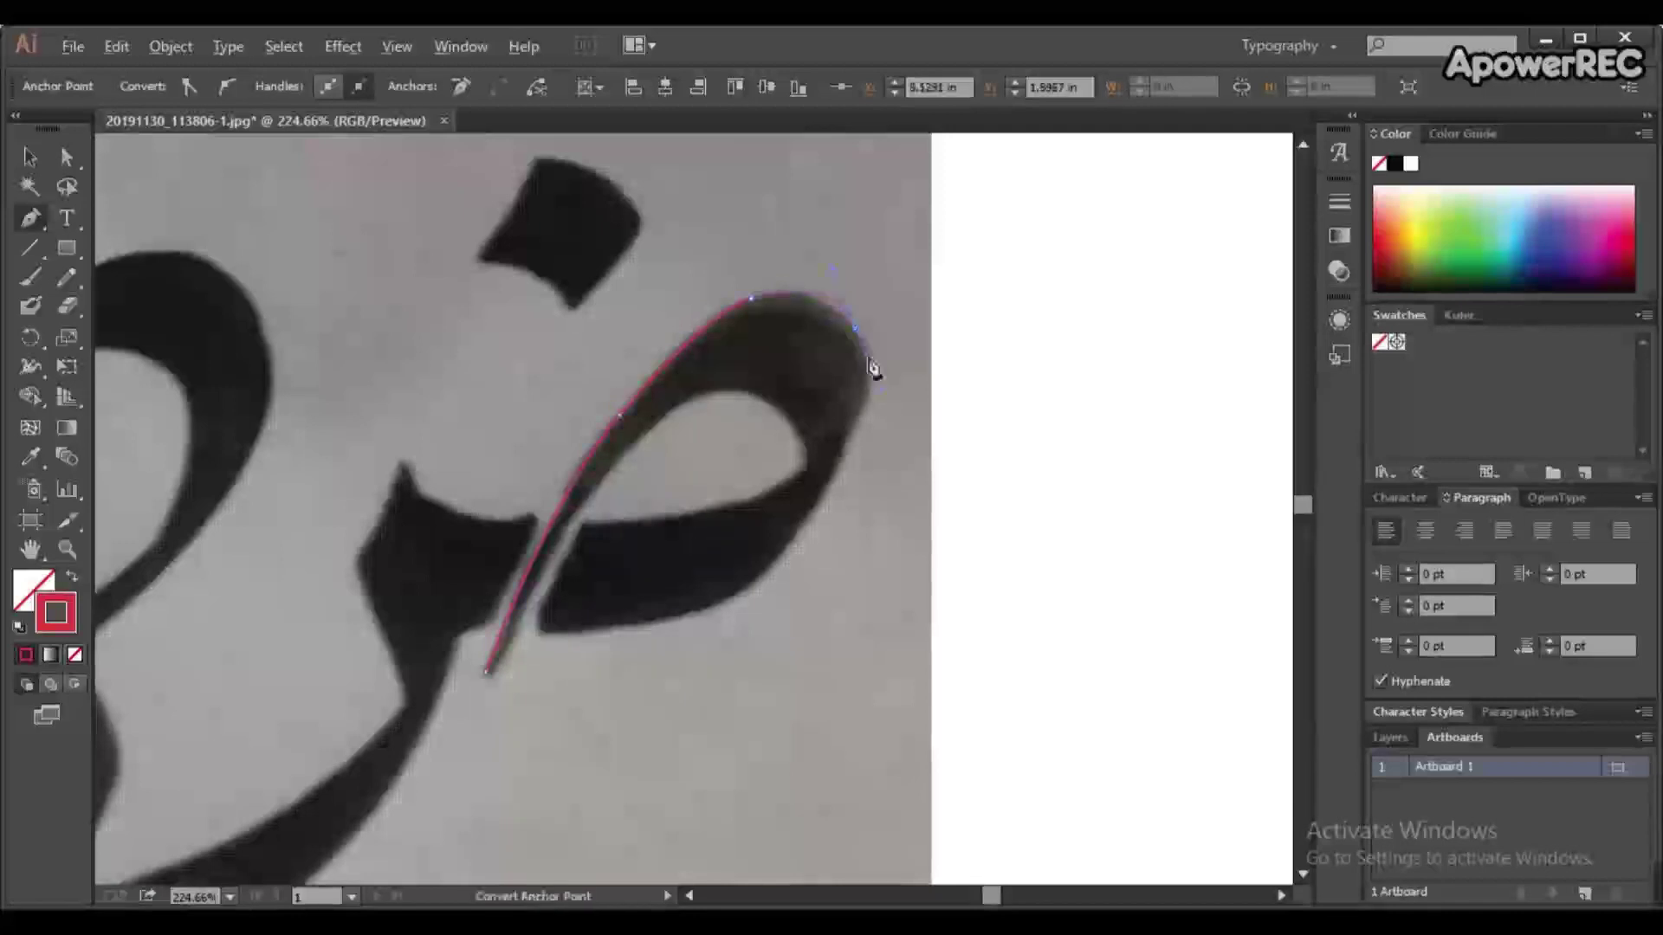
pyautogui.click(857, 330)
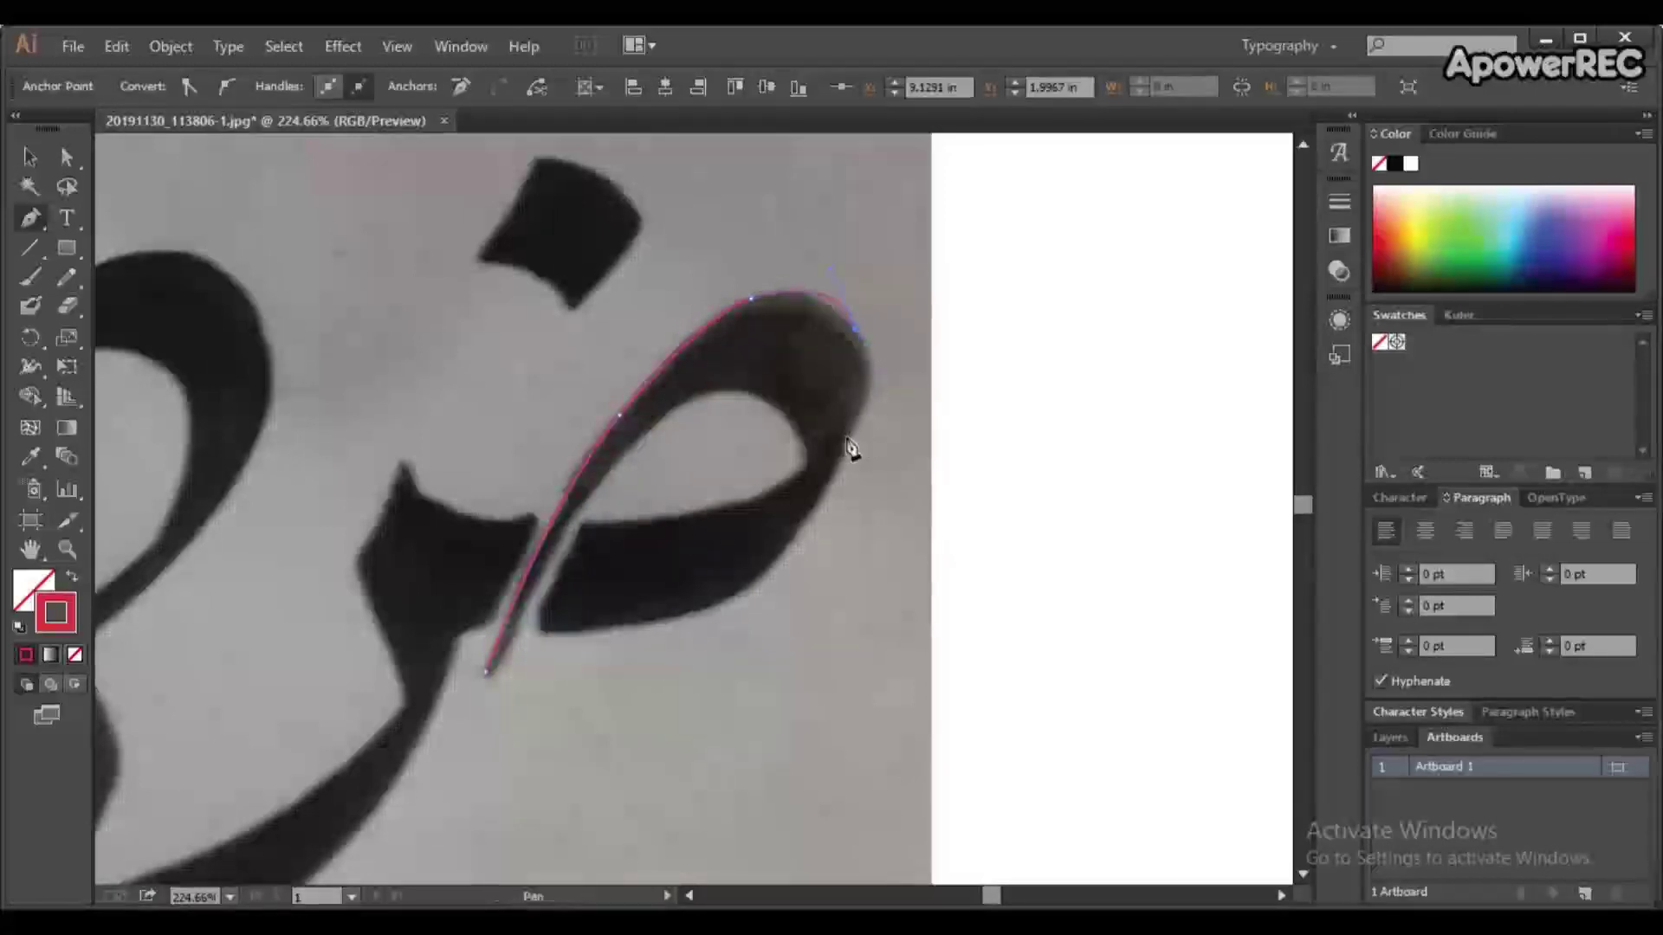
# - Trace down the loop's outer edge and close the outline around the small mark
pyautogui.moveTo(864, 407); pyautogui.dragTo(854, 440)
pyautogui.click(864, 404)
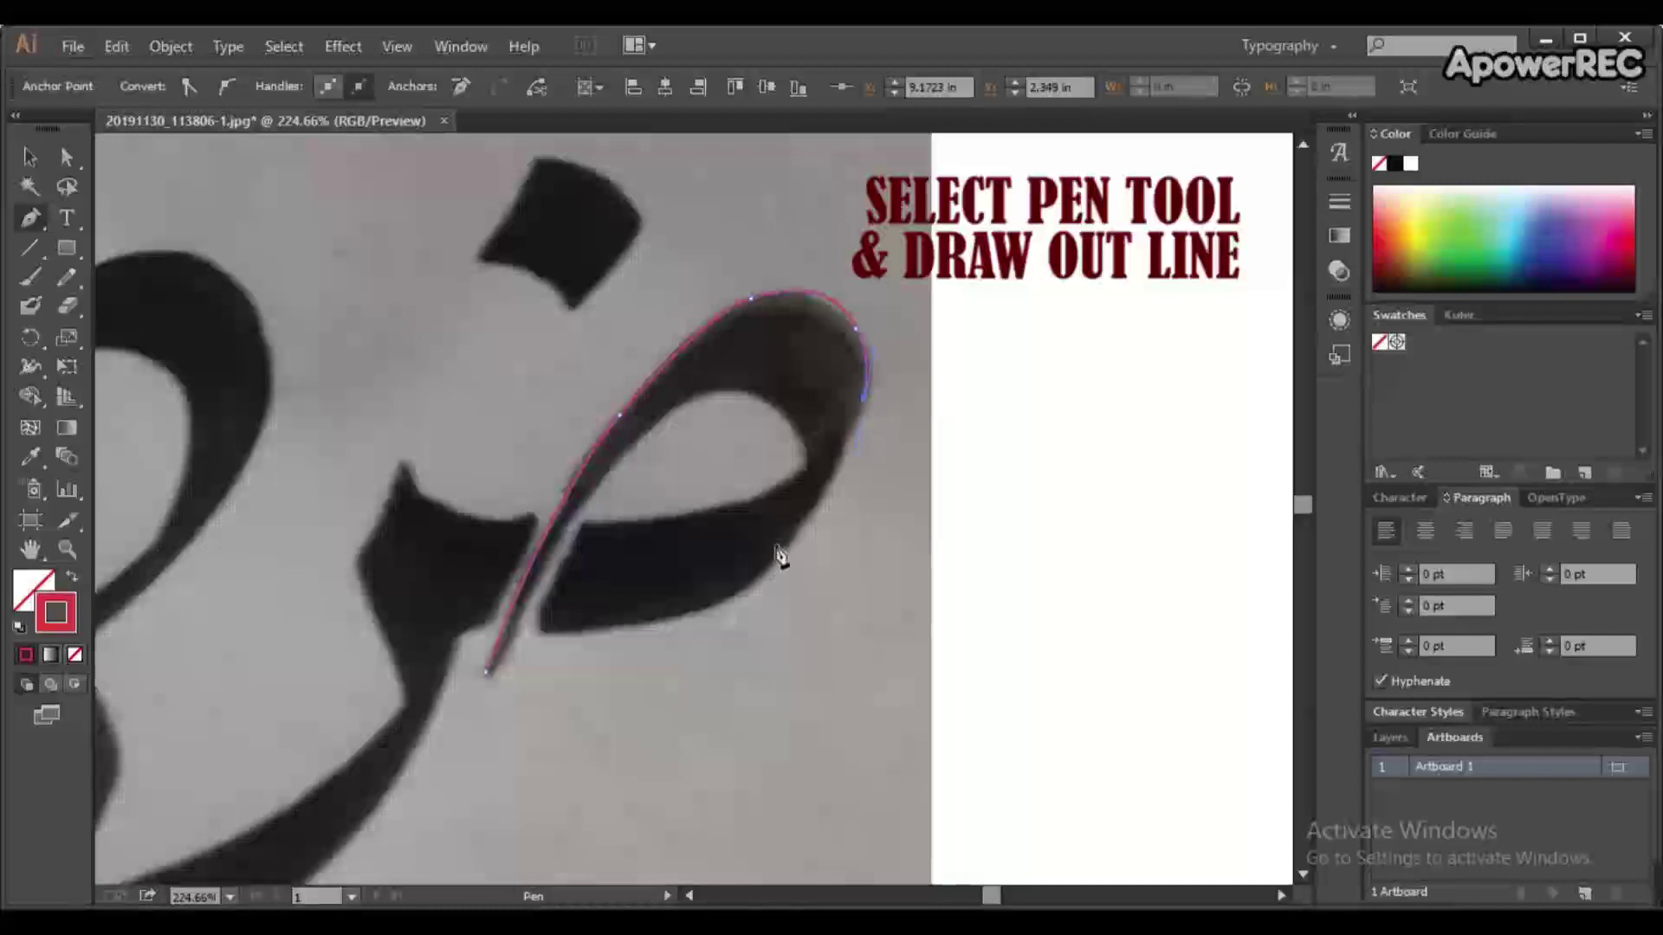
pyautogui.click(804, 524)
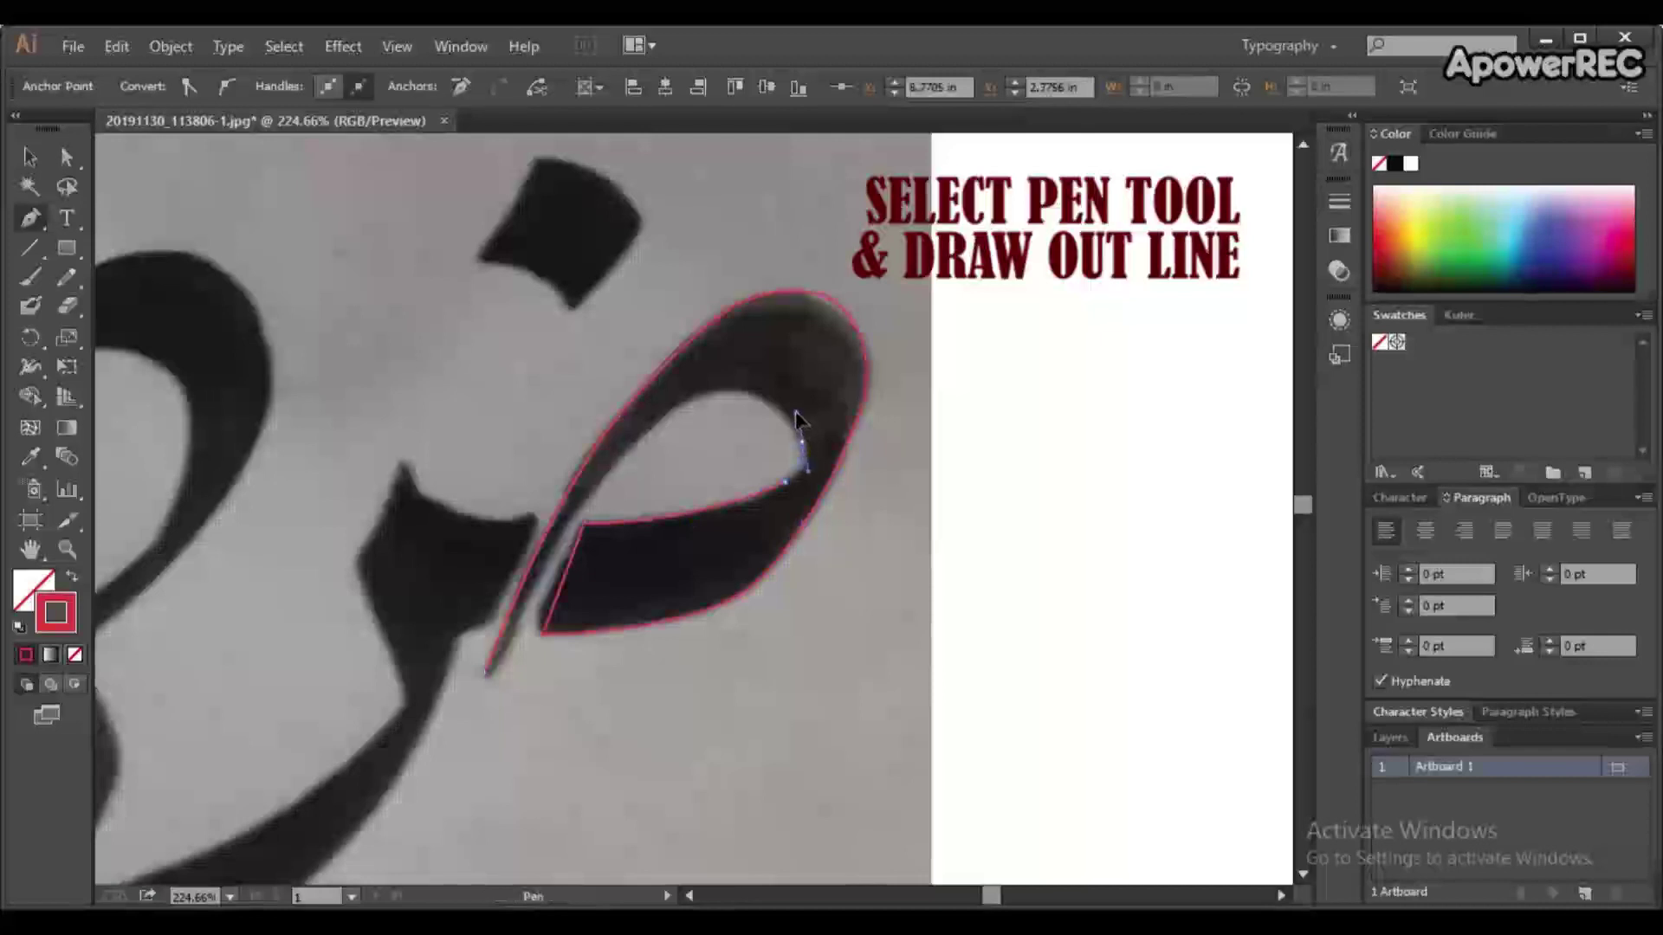
pyautogui.moveTo(795, 416); pyautogui.dragTo(792, 433)
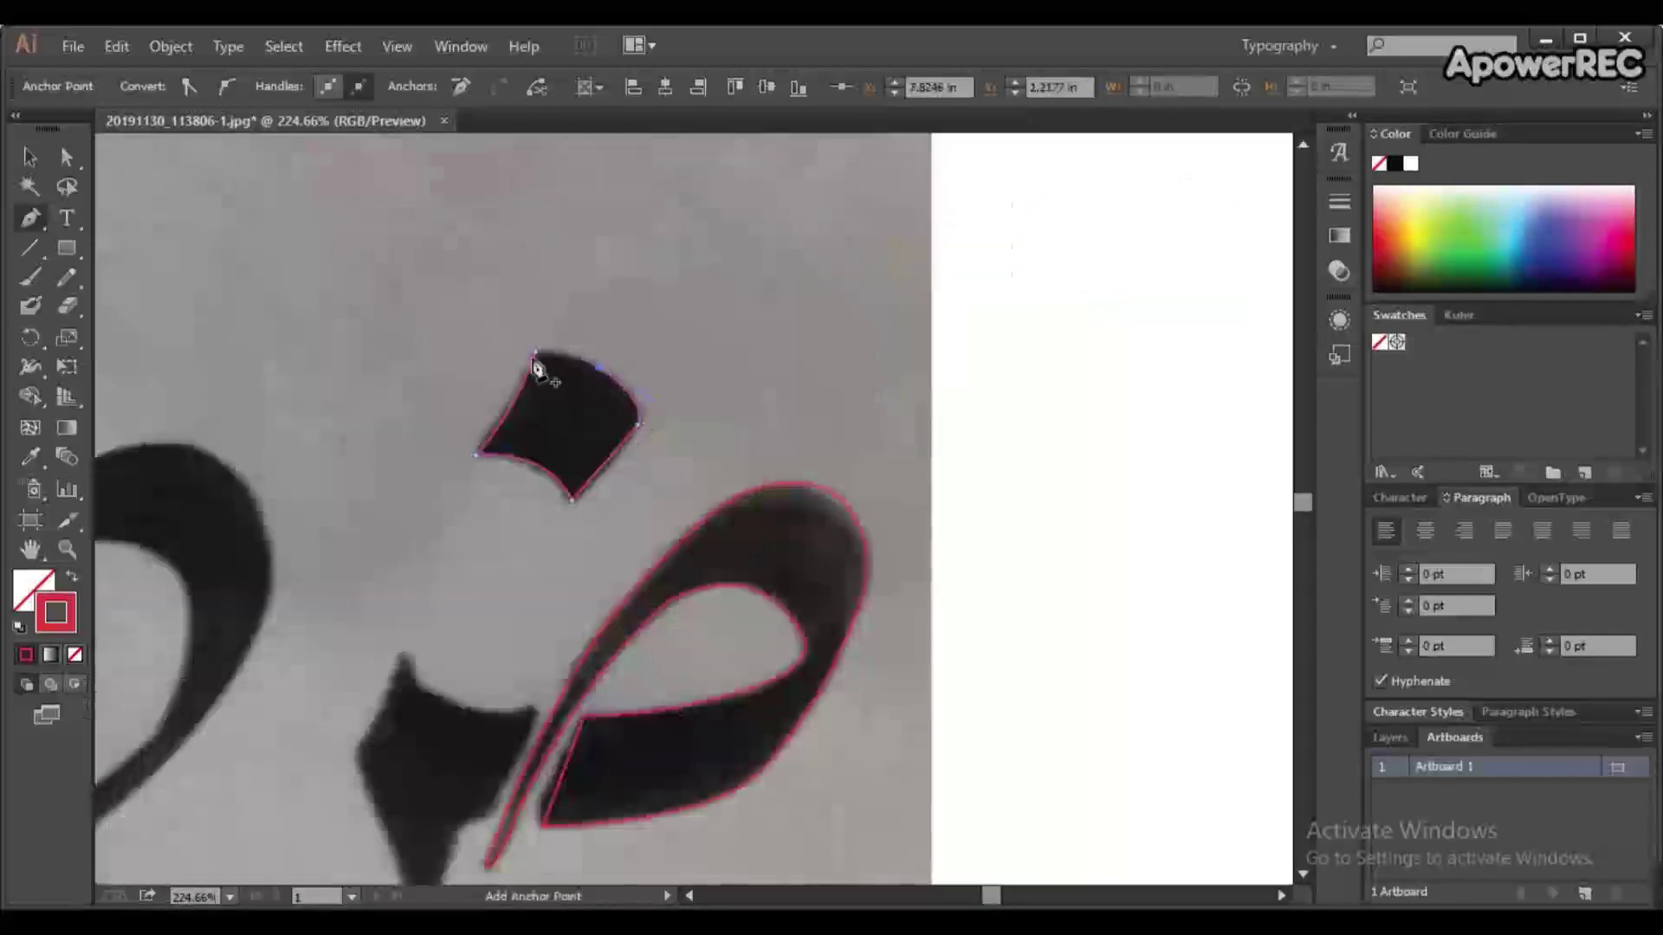
pyautogui.click(530, 357)
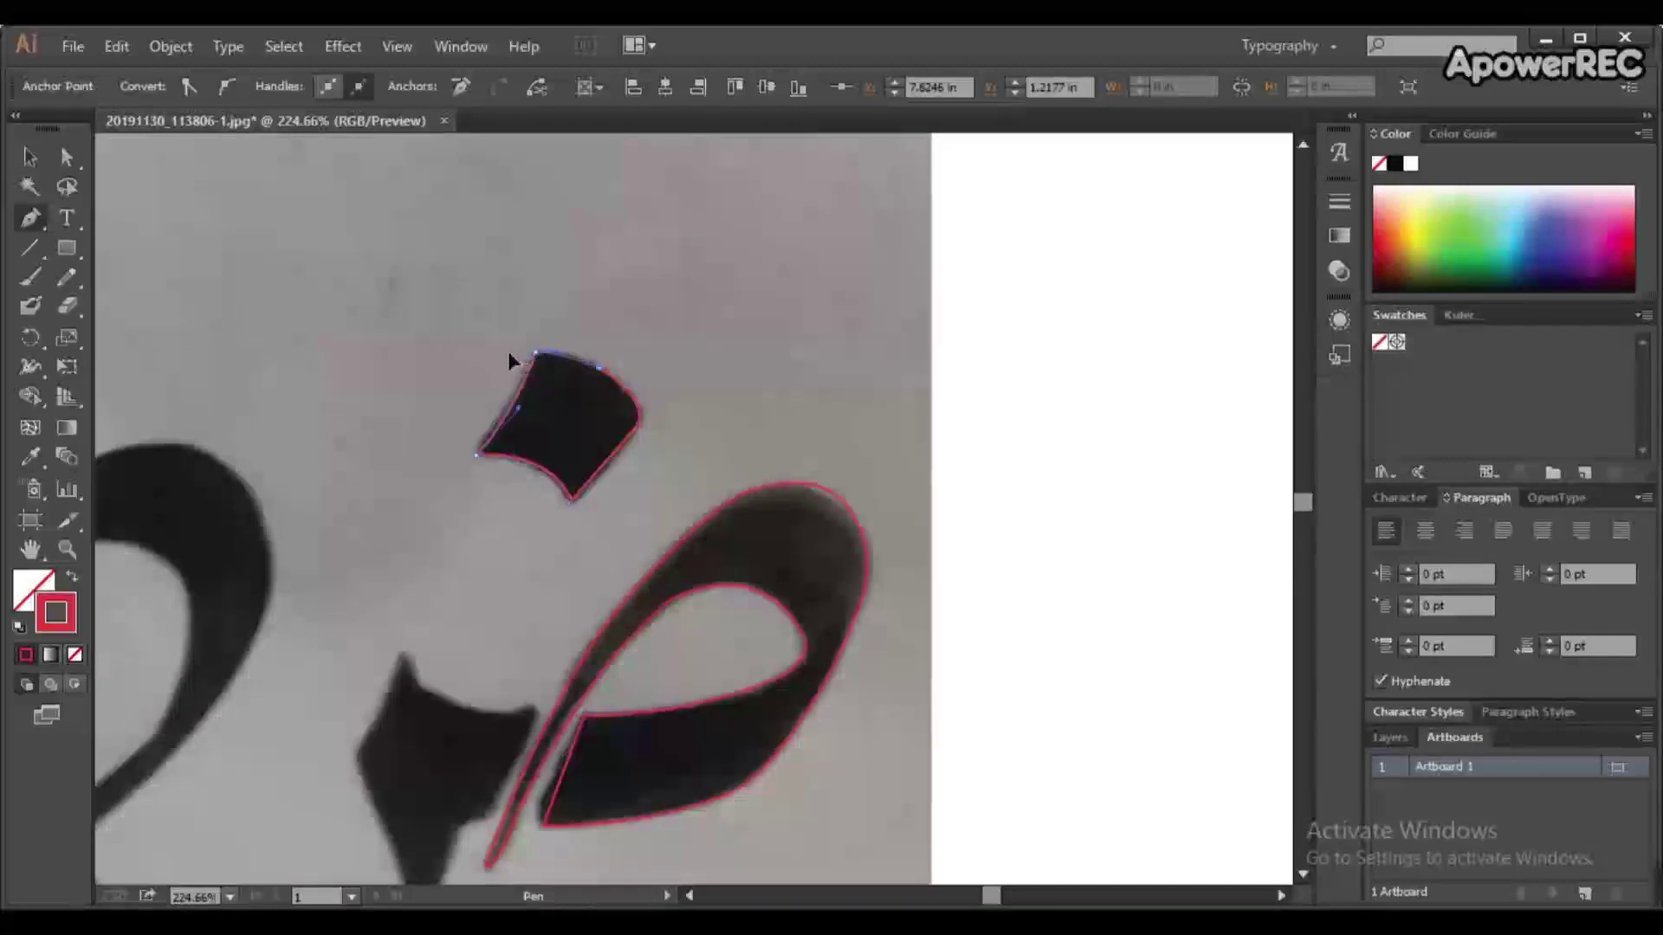
pyautogui.moveTo(650, 549); pyautogui.dragTo(995, 204)
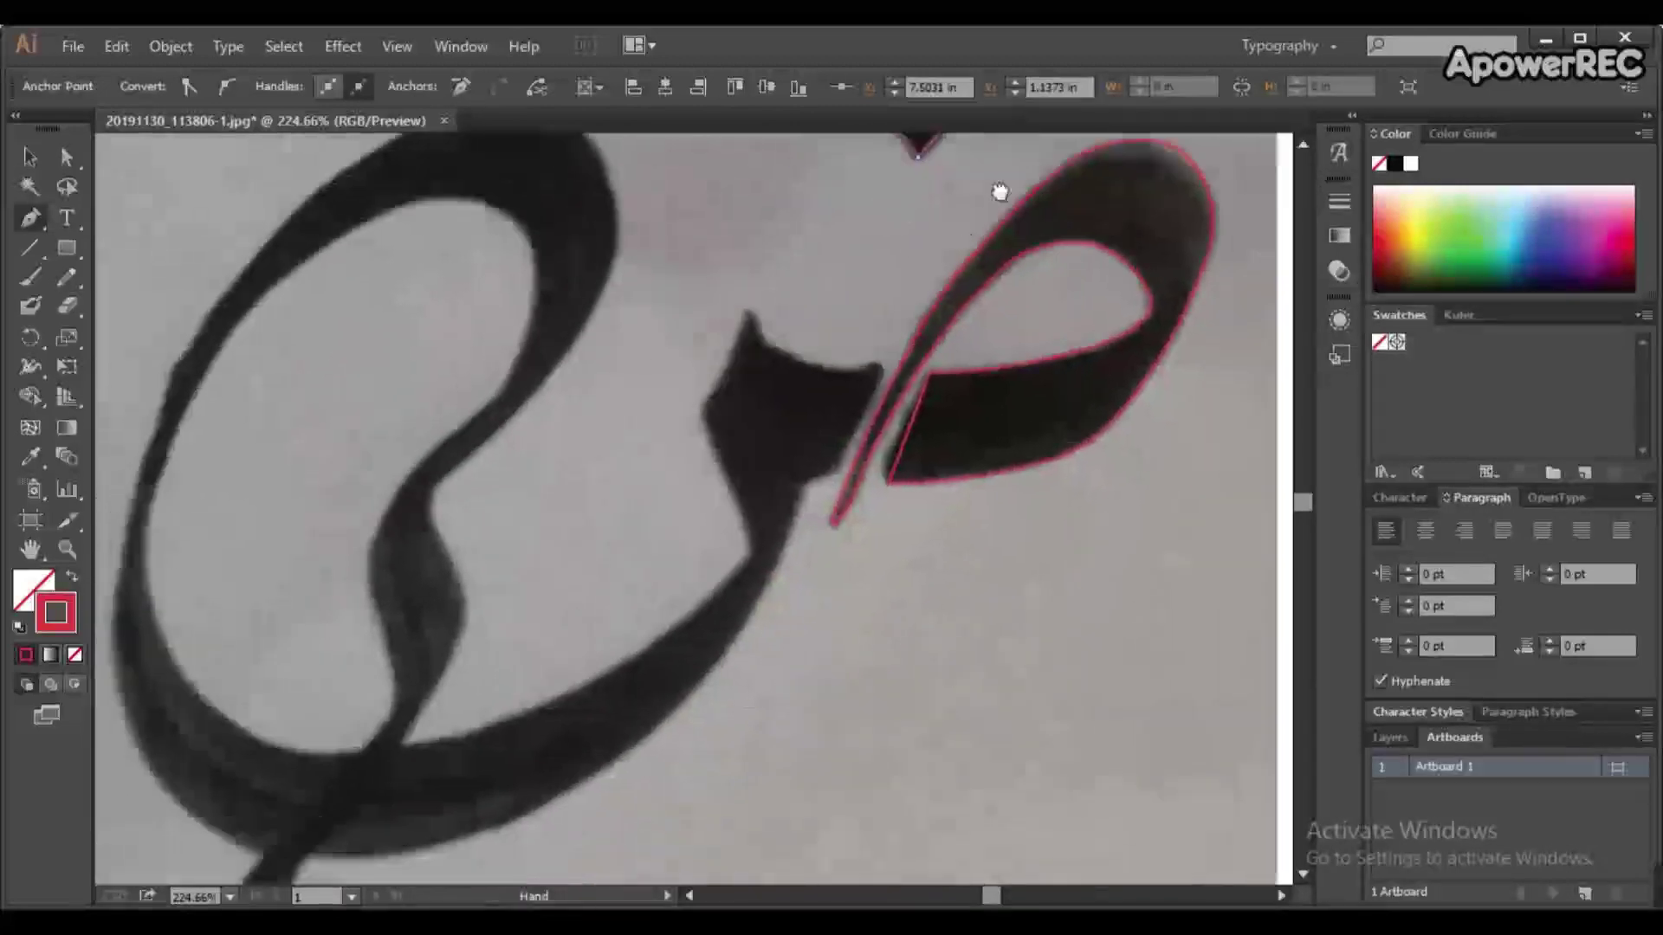
# - Outline the angular middle stroke and the big loop's inner edge, undoing one misplaced anchor
pyautogui.click(839, 456)
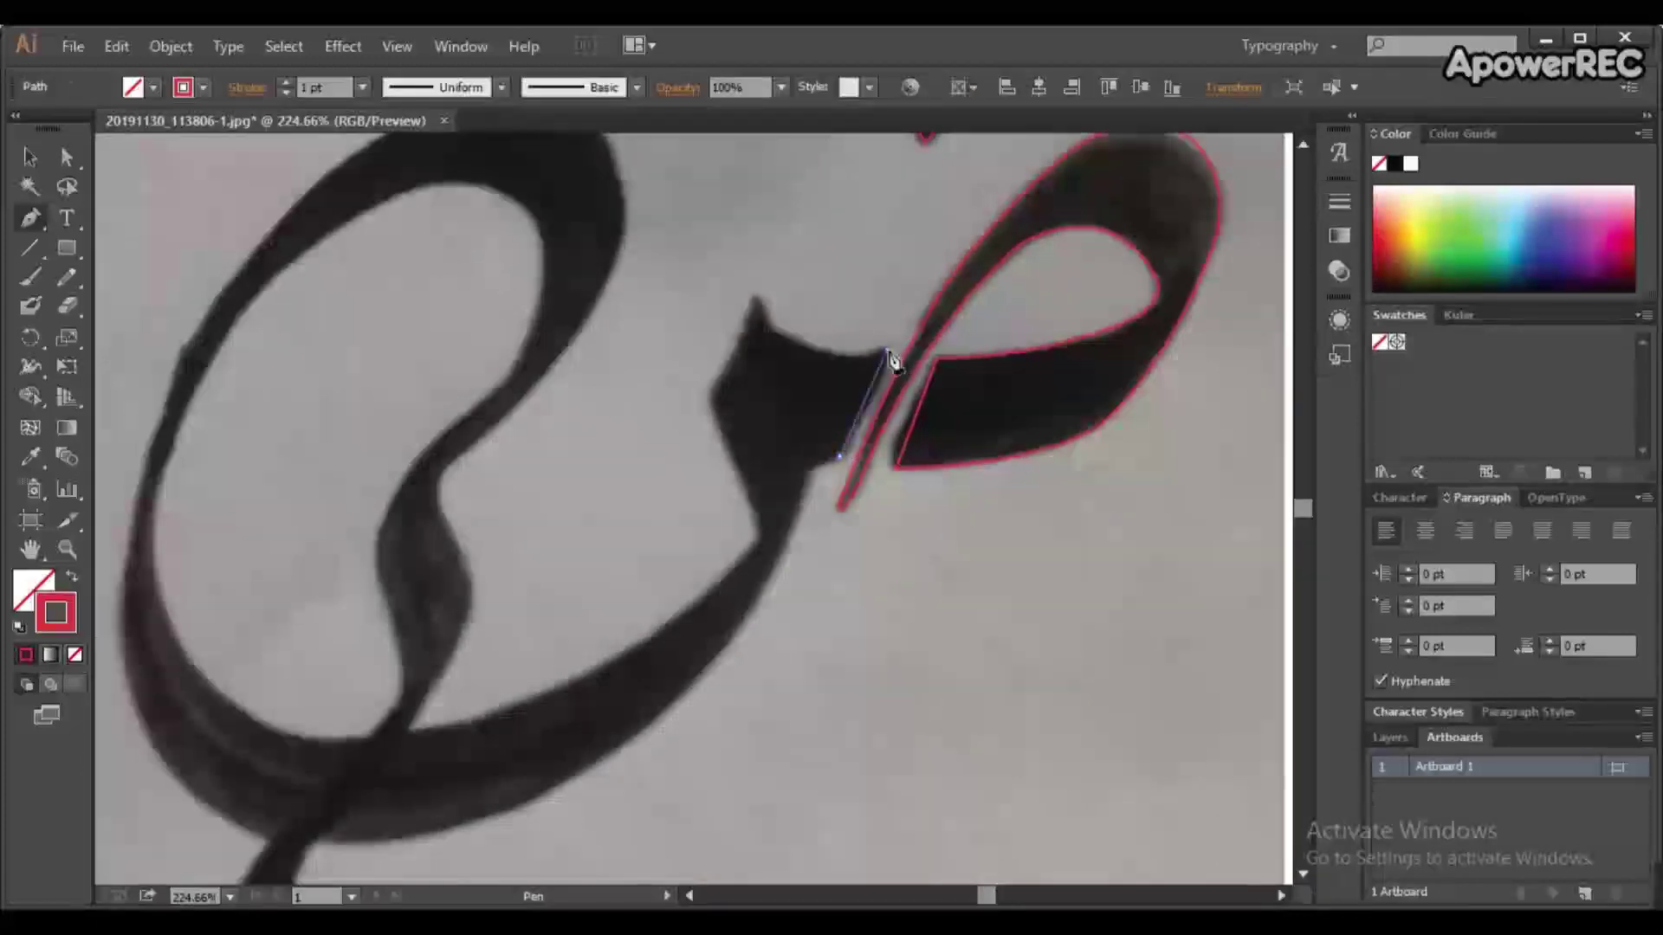
pyautogui.click(886, 351)
pyautogui.moveTo(761, 301); pyautogui.dragTo(730, 262)
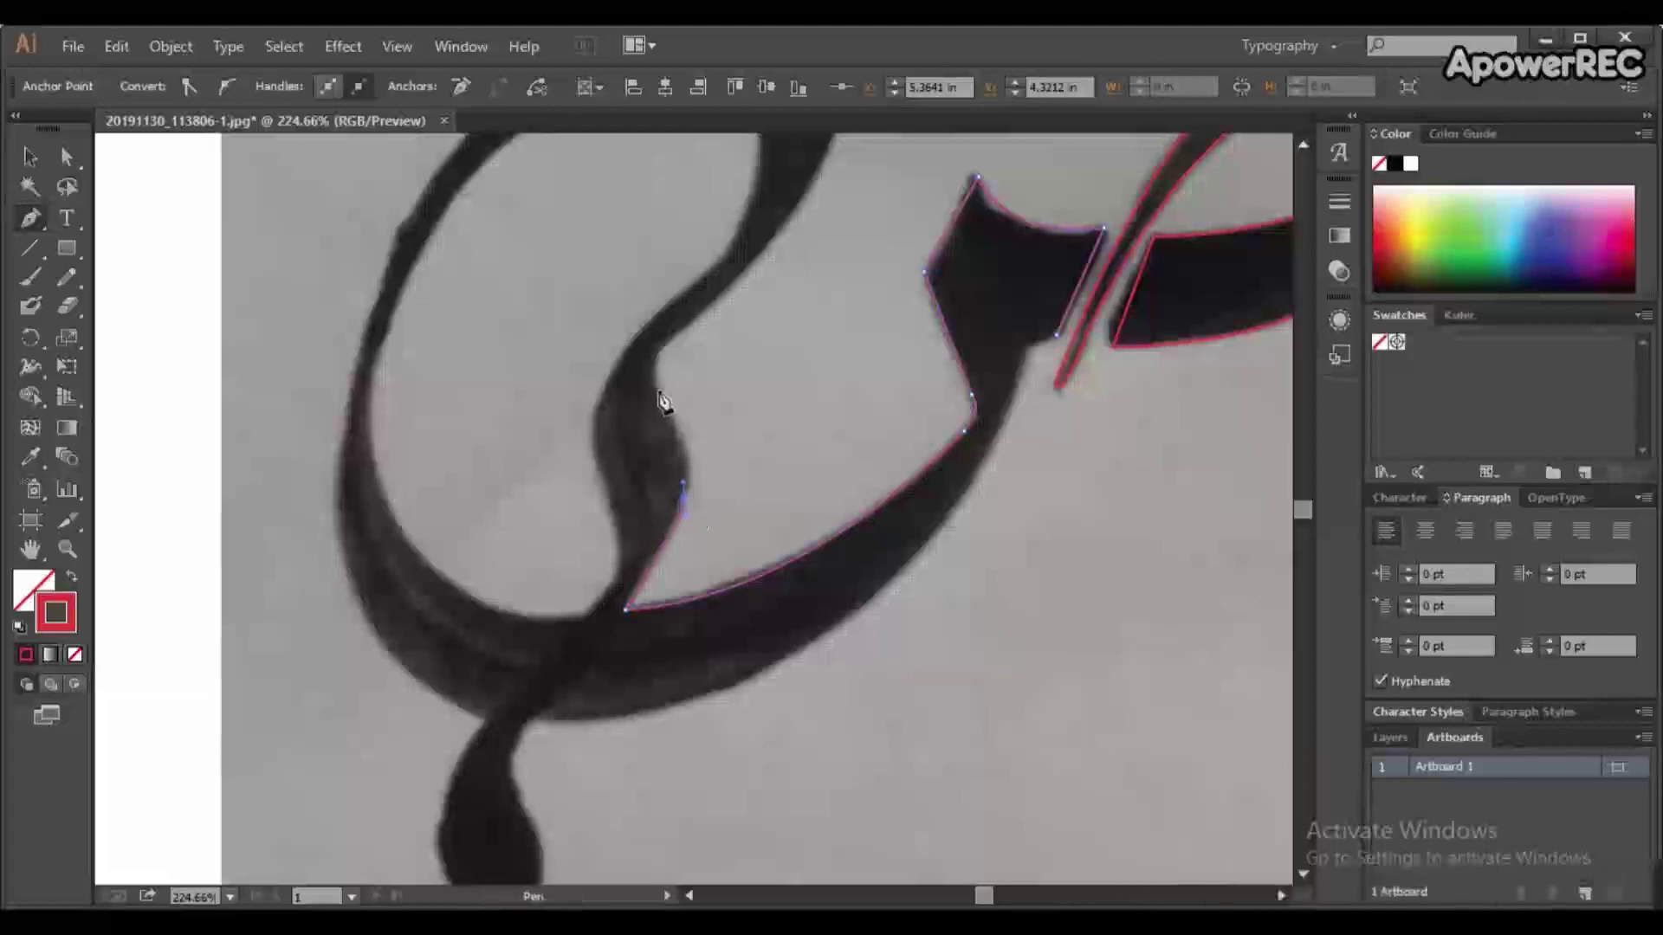
pyautogui.moveTo(655, 389); pyautogui.dragTo(617, 342)
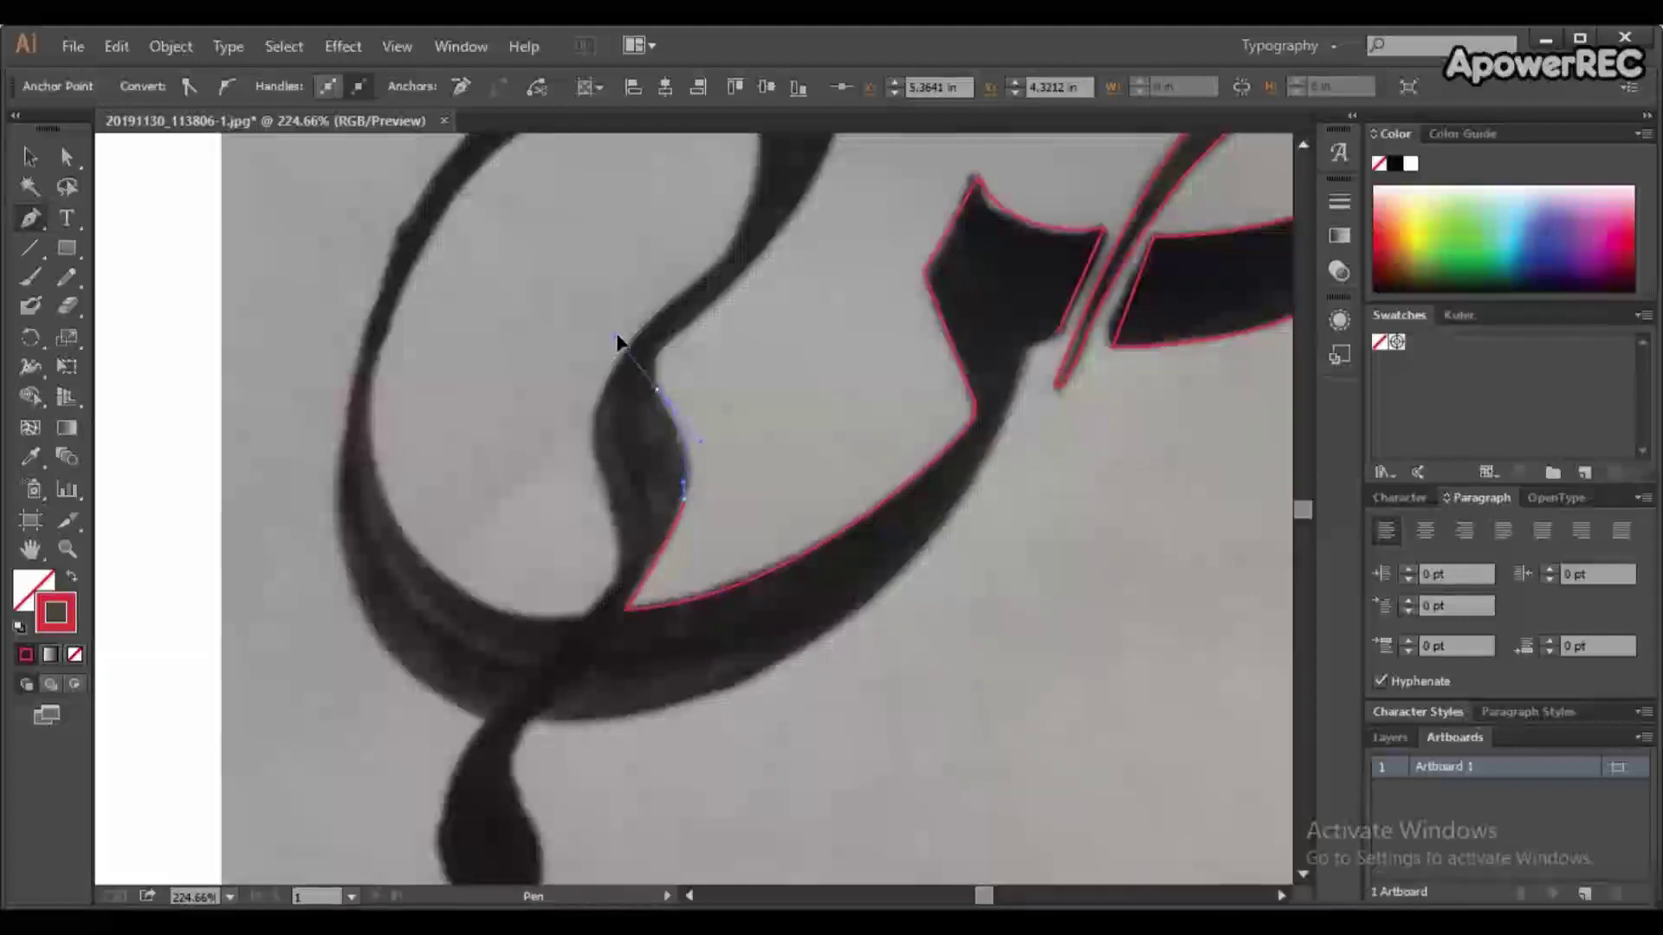
pyautogui.hotkey('ctrl', 'z')
pyautogui.press('alt')
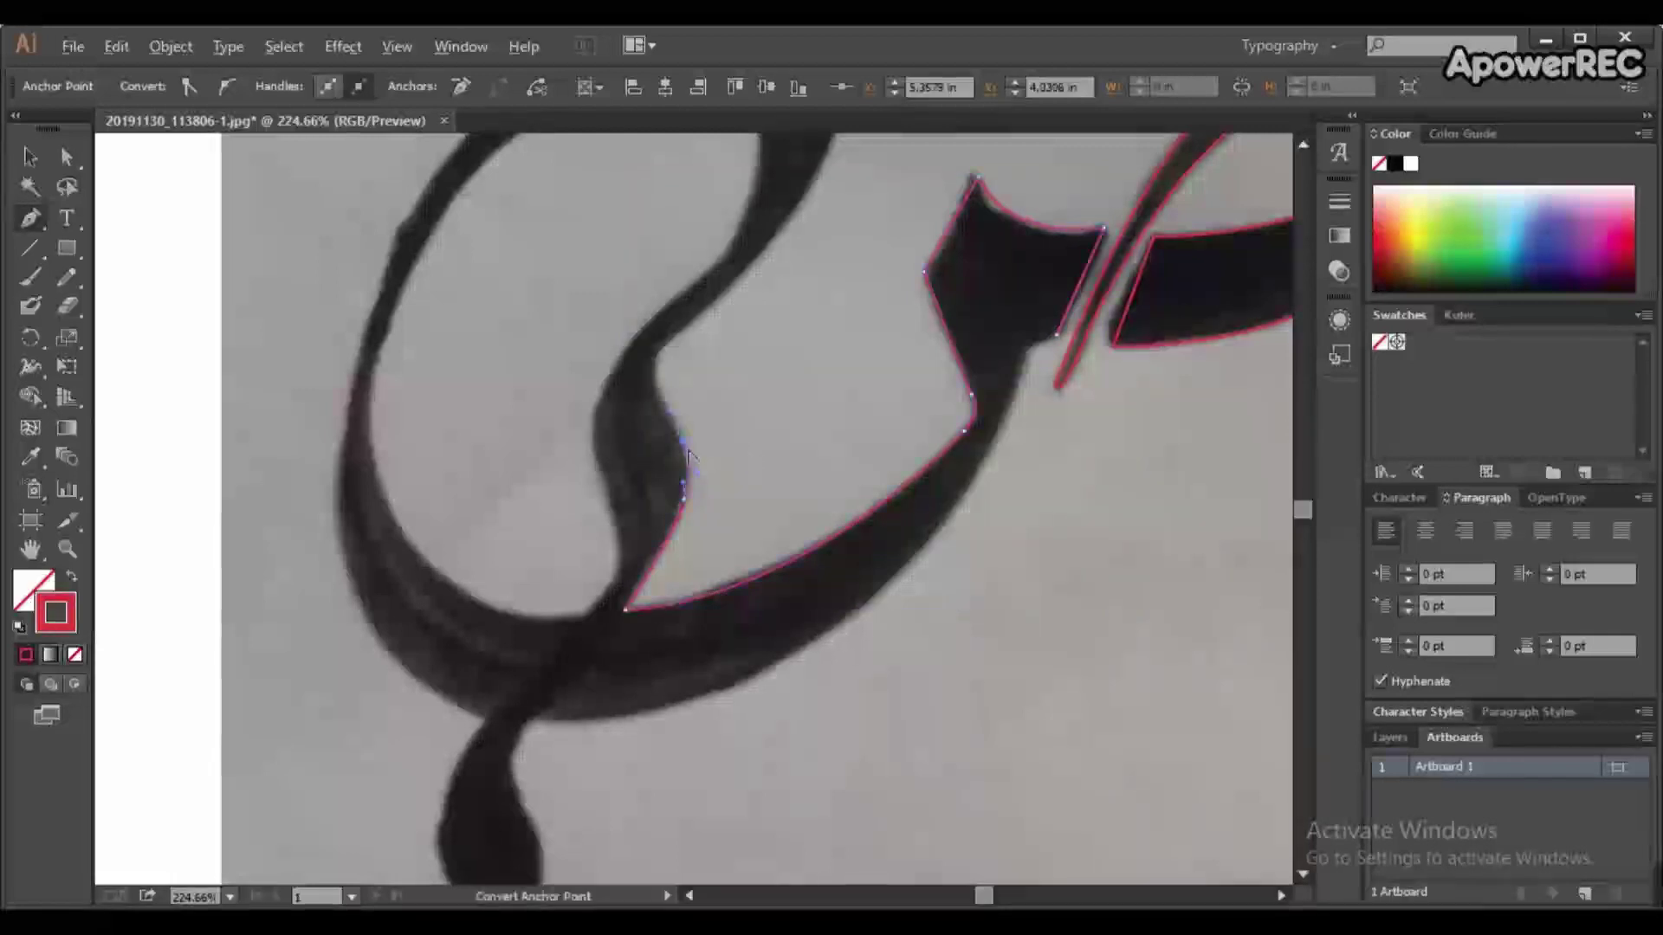
pyautogui.scroll(-5, 667, 389)
pyautogui.hscroll(-4, 846, 378)
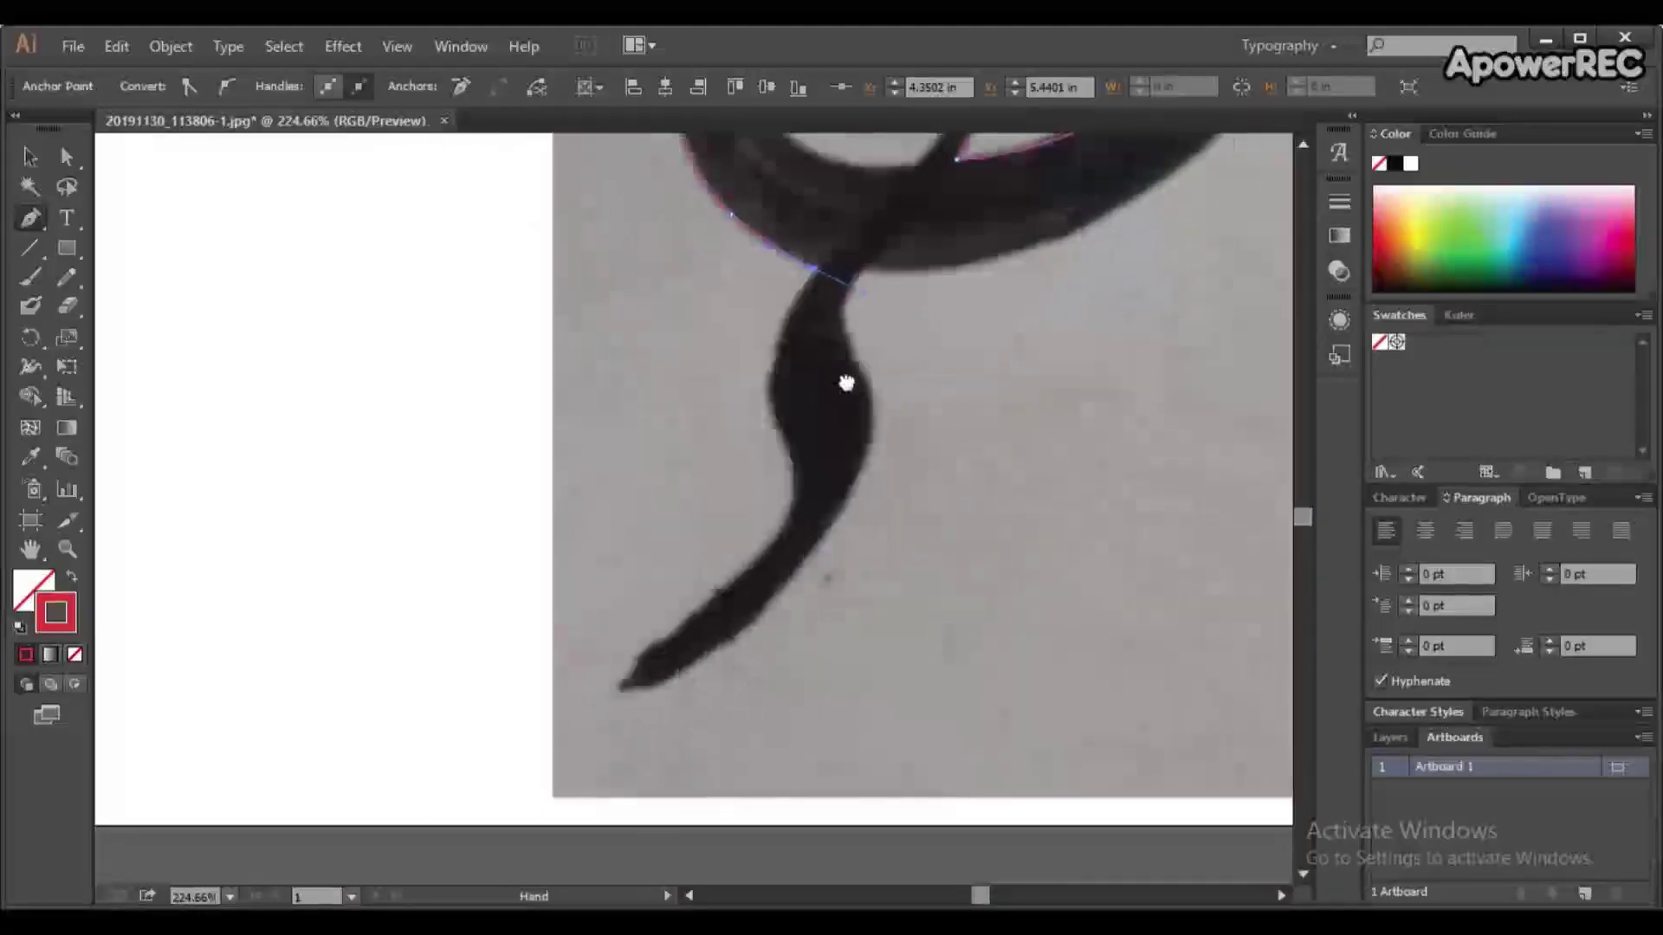
# - Trace down the tail and around the loop's outer edge, close the outline and deselect it
pyautogui.click(816, 270)
pyautogui.click(772, 412)
pyautogui.moveTo(780, 427); pyautogui.dragTo(797, 484)
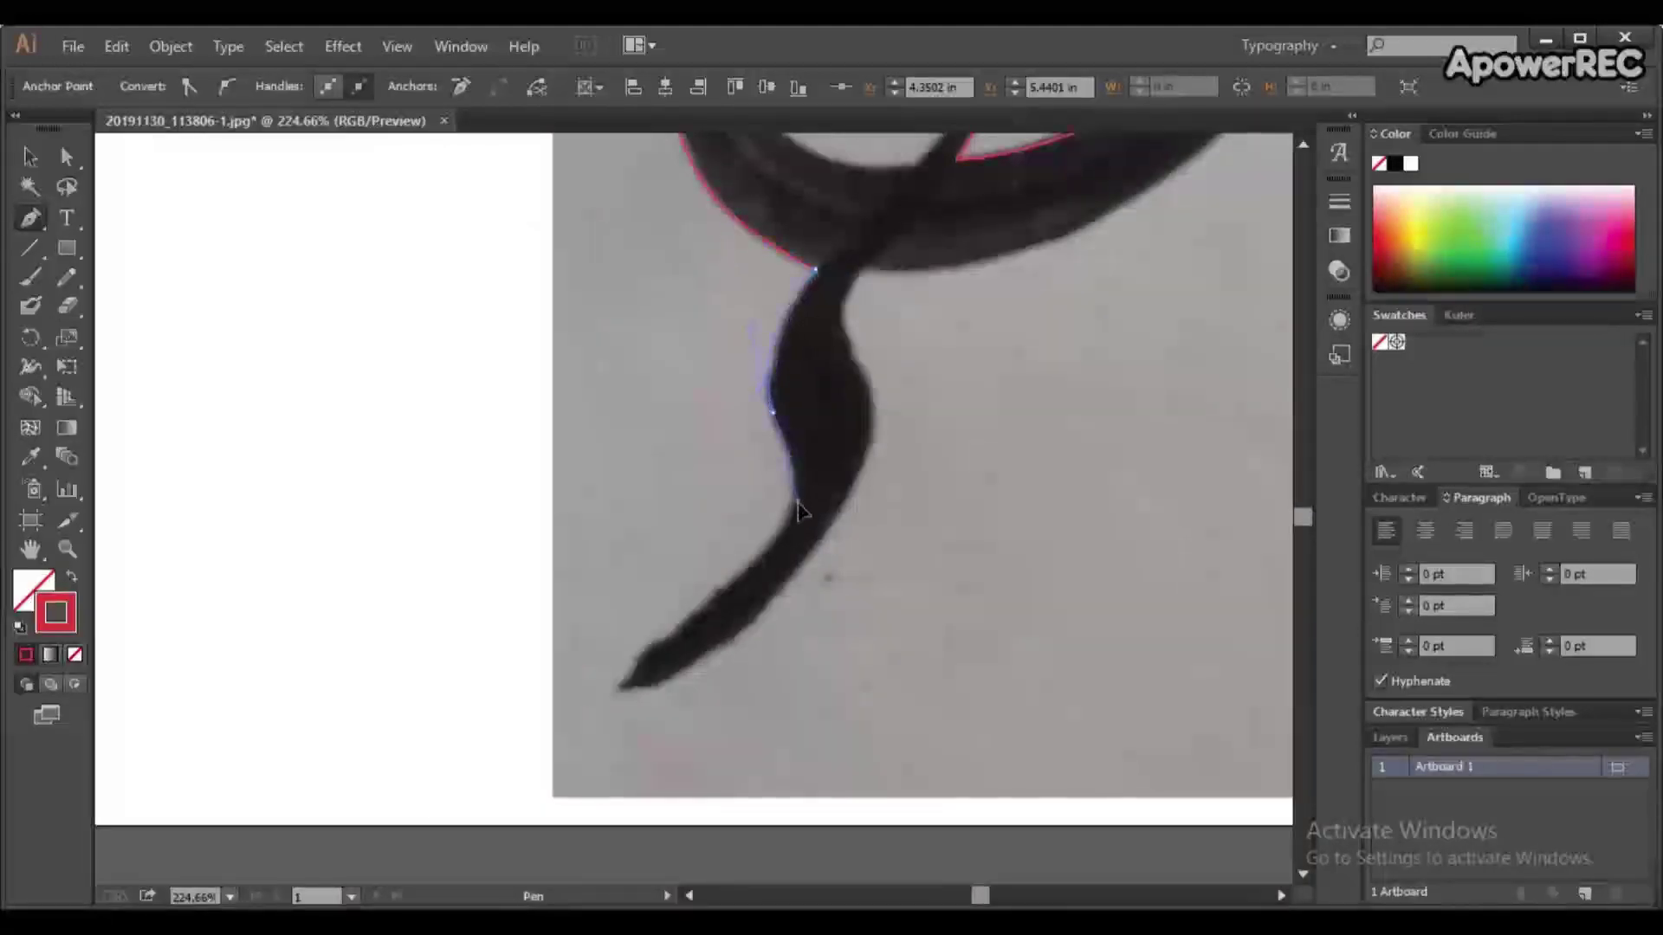
pyautogui.moveTo(790, 505); pyautogui.dragTo(783, 459)
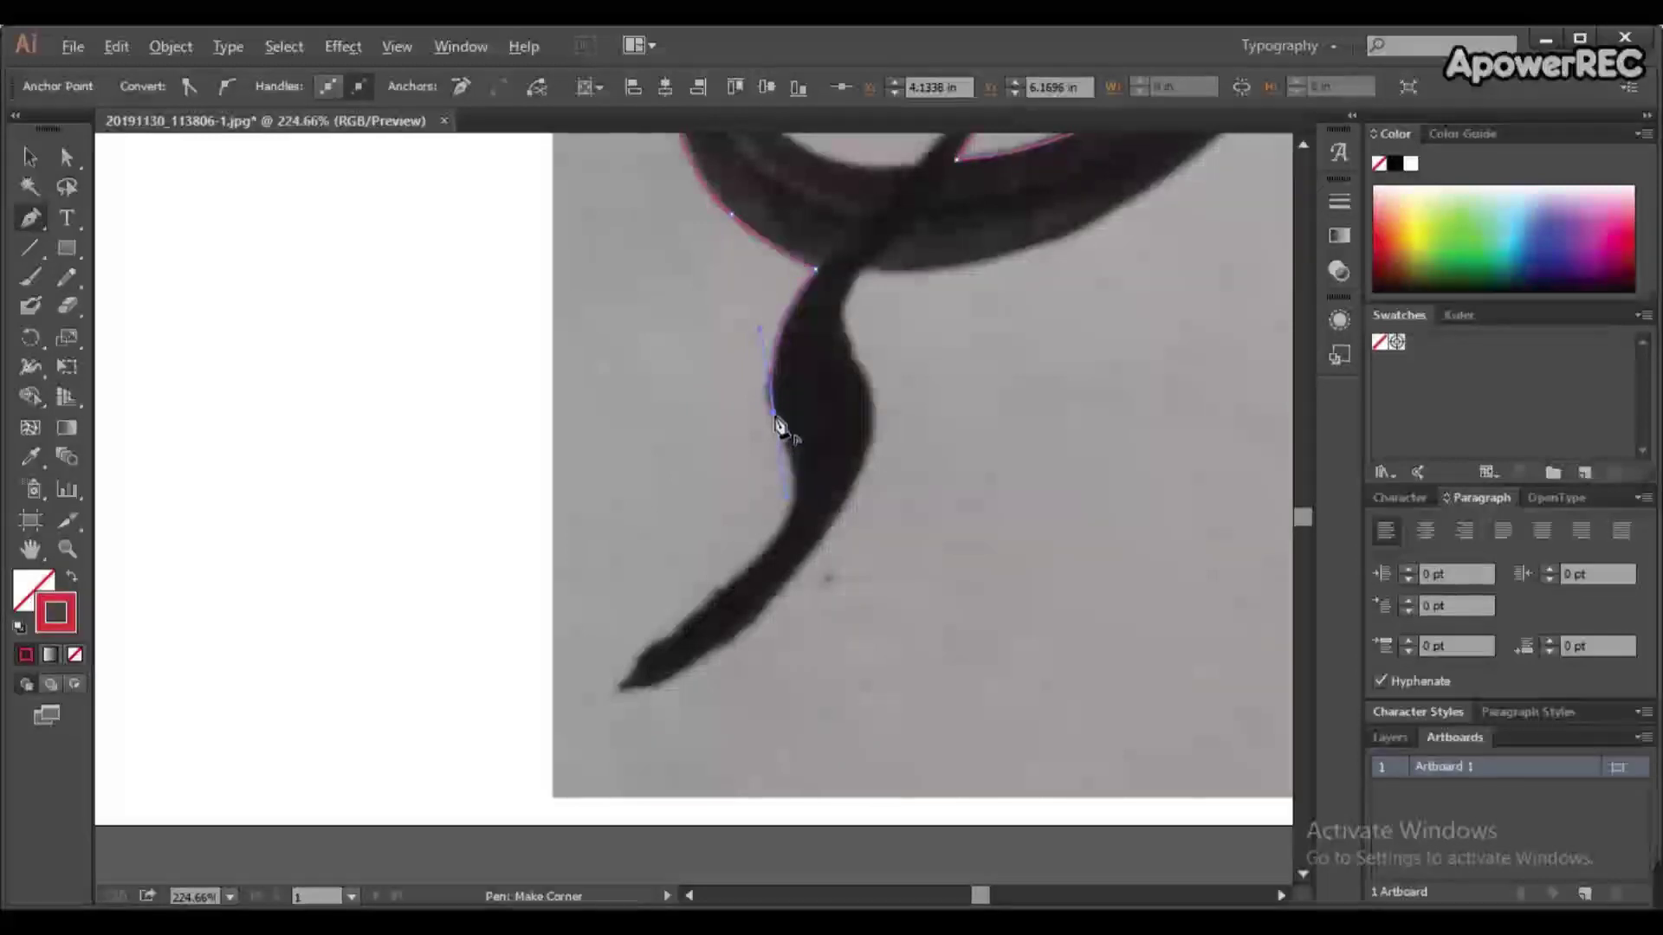
pyautogui.moveTo(782, 530); pyautogui.dragTo(757, 578)
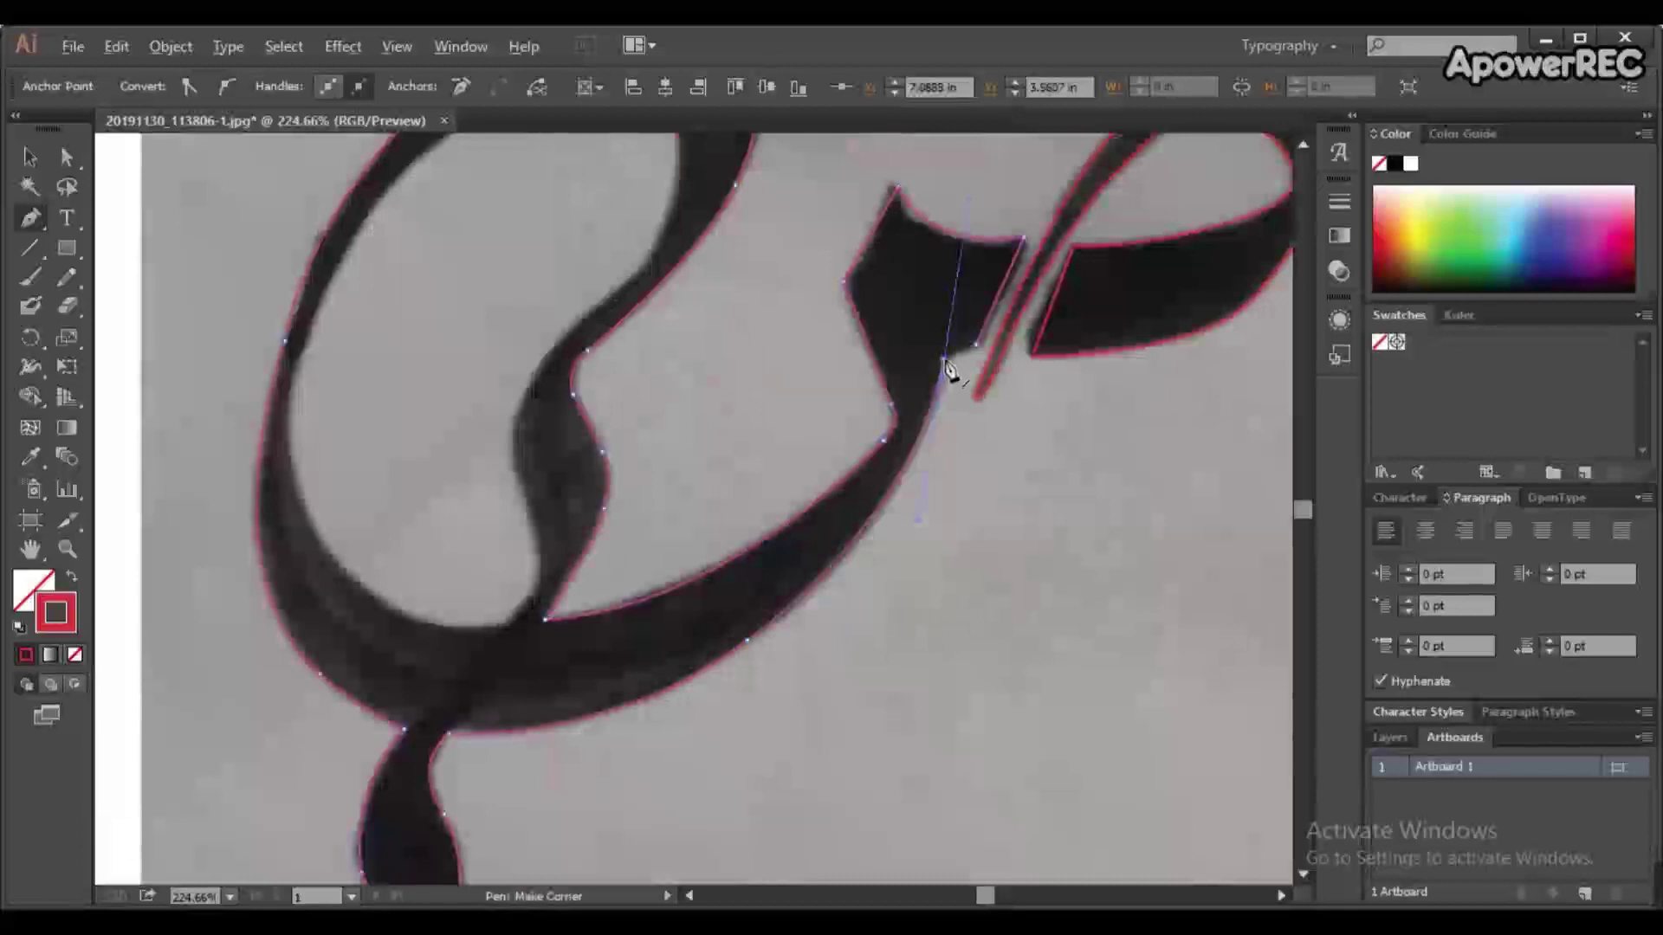
pyautogui.click(944, 358)
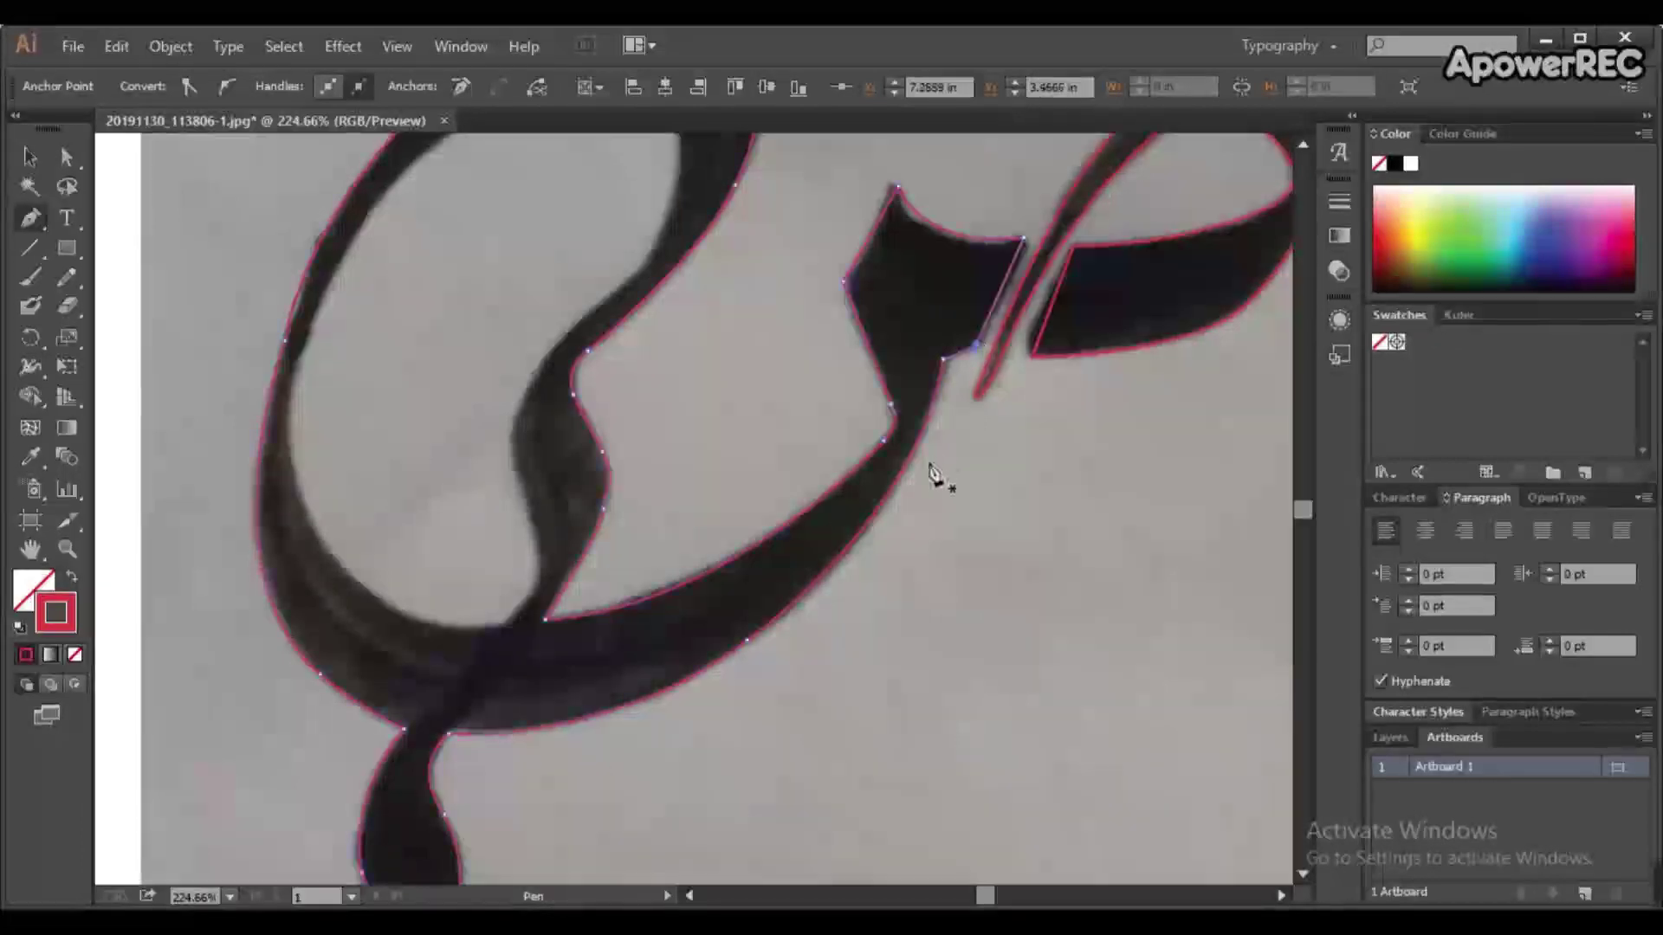
pyautogui.moveTo(935, 471); pyautogui.dragTo(1235, 586)
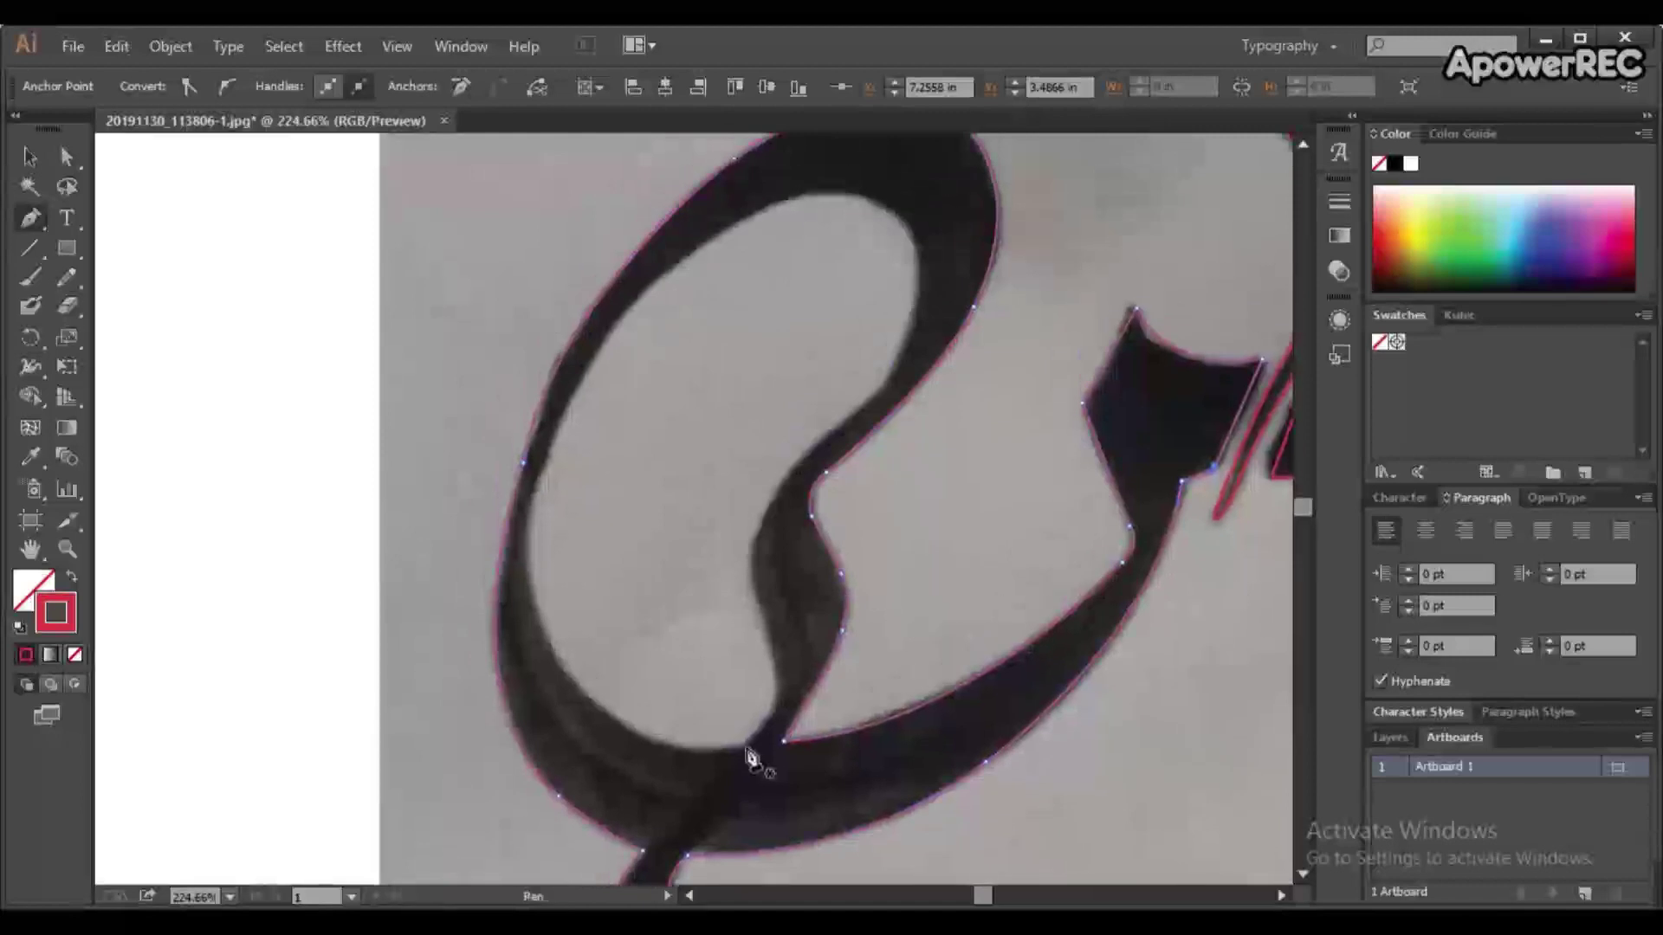
pyautogui.press('v')
pyautogui.click(518, 257)
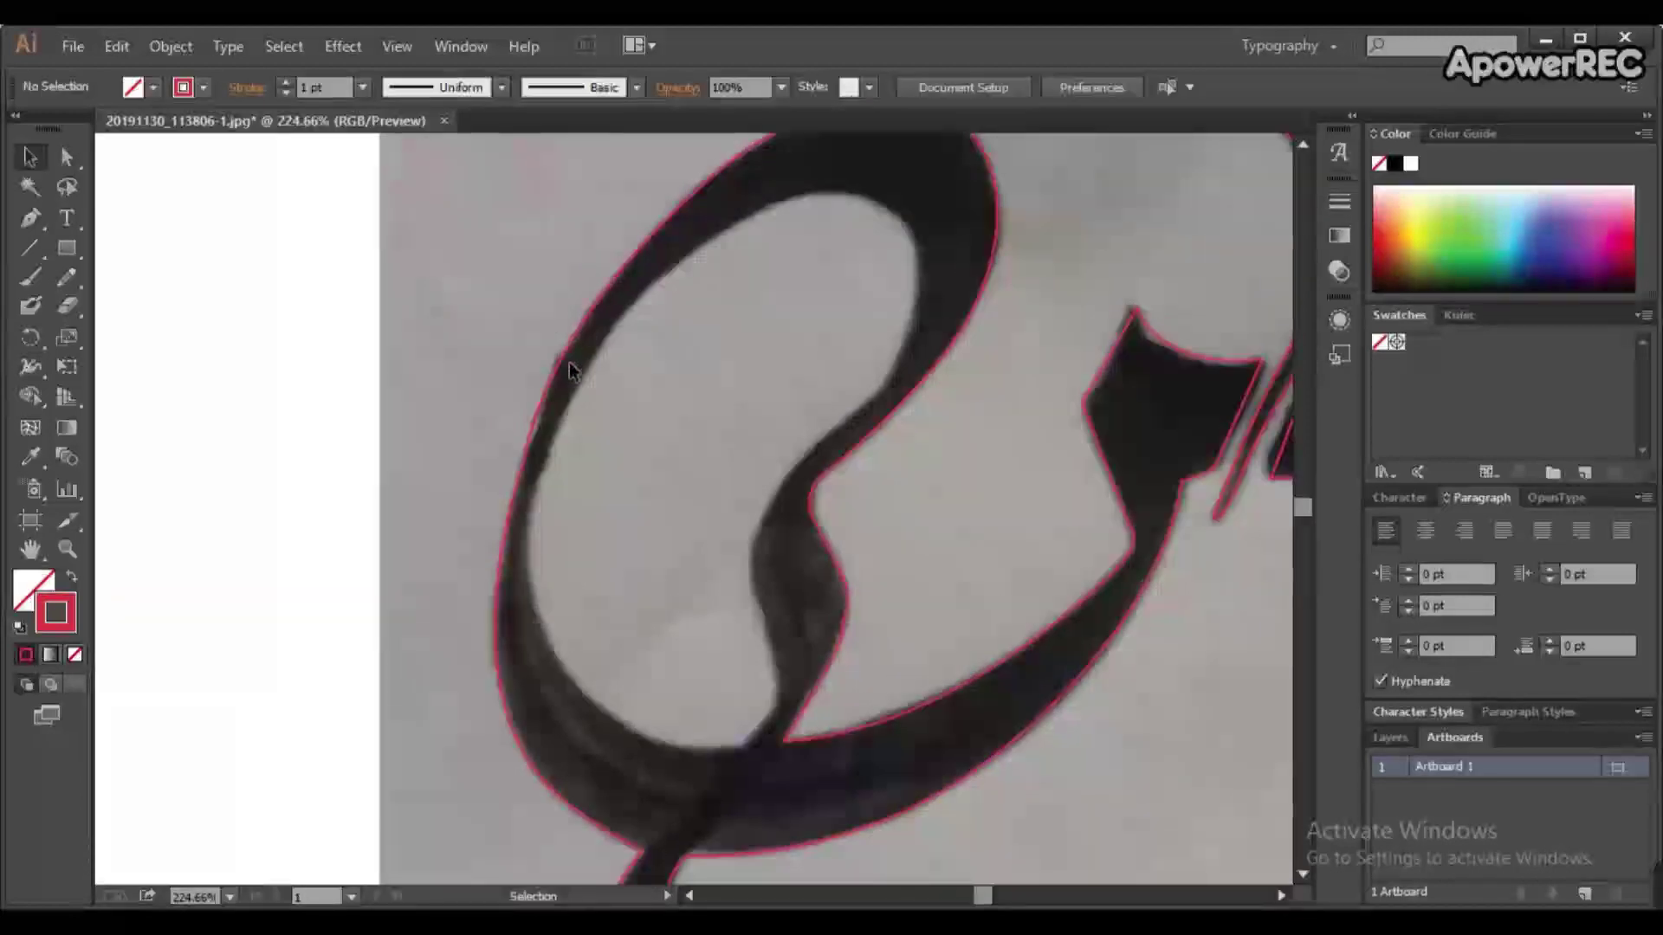
pyautogui.click(29, 219)
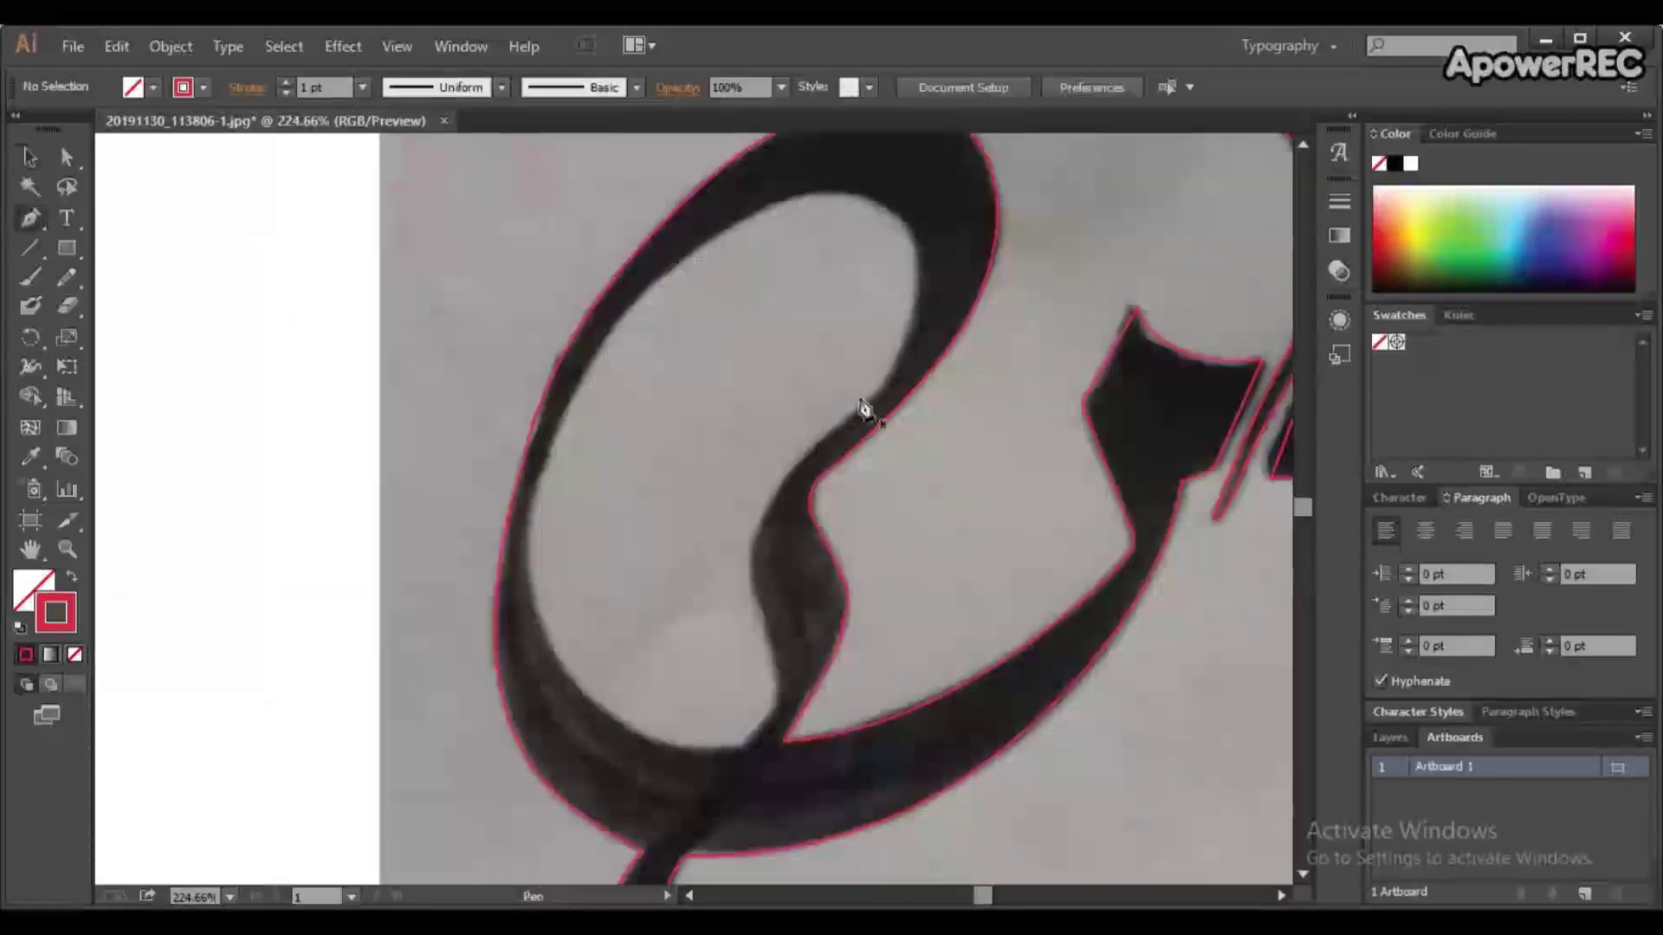
# - Draw a curved path around the big loop's inner hollow, with a sharp corner at its top
pyautogui.click(916, 295)
pyautogui.moveTo(817, 195); pyautogui.dragTo(692, 204)
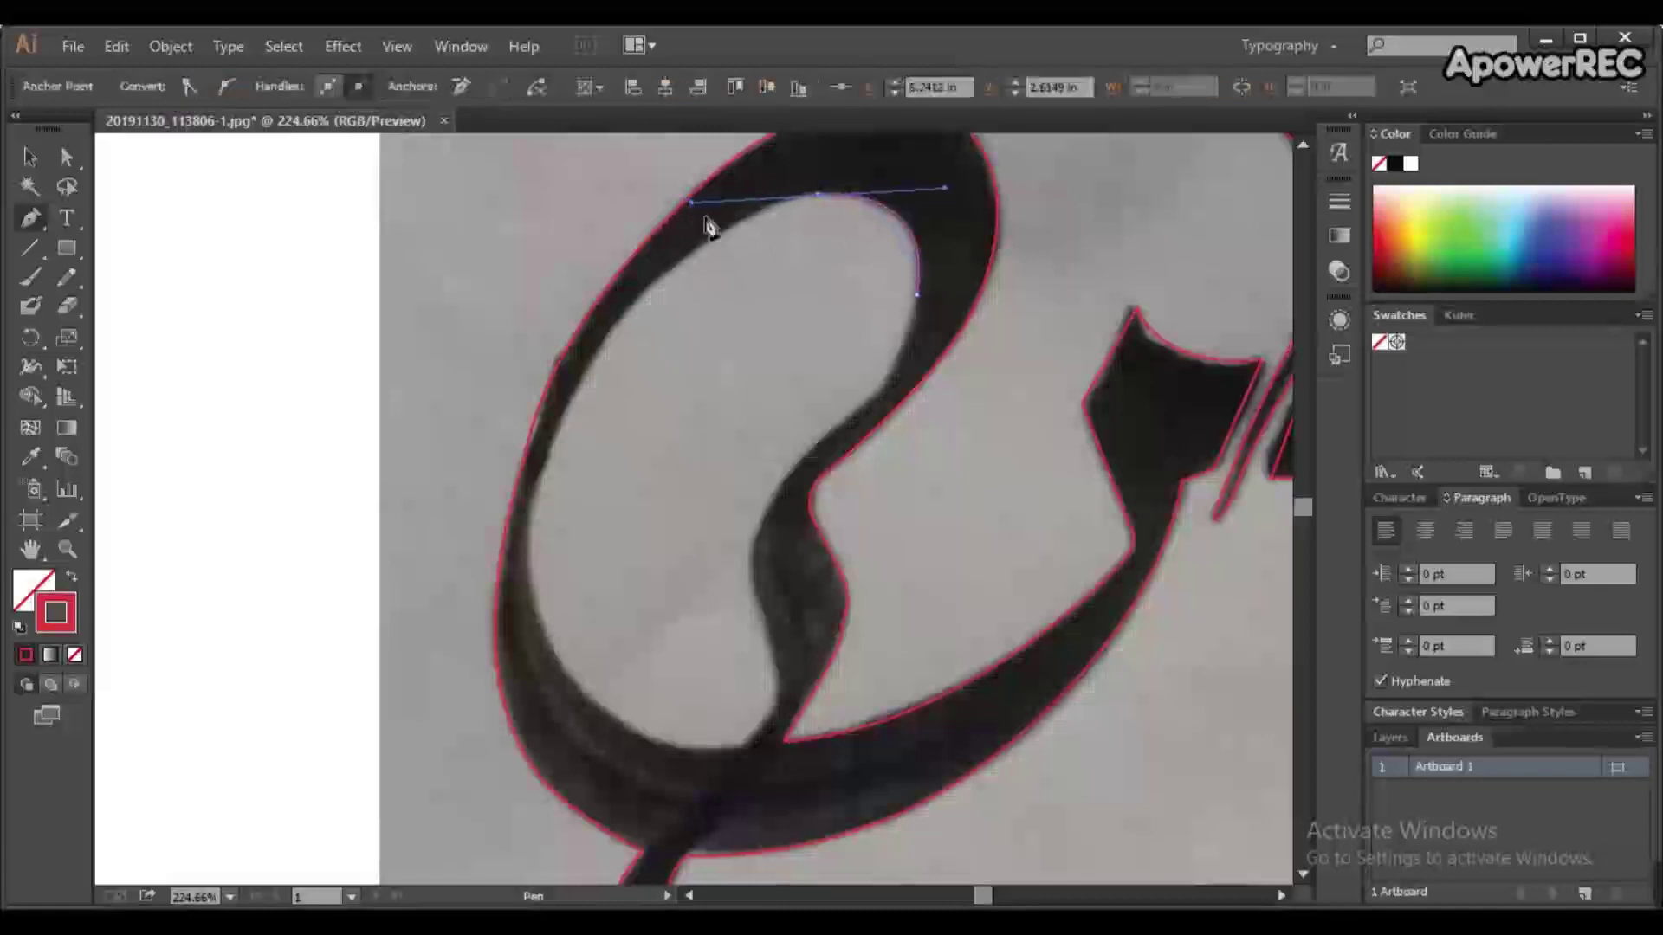
pyautogui.press('alt')
pyautogui.keyDown('alt'); pyautogui.click(817, 196); pyautogui.keyUp('alt')
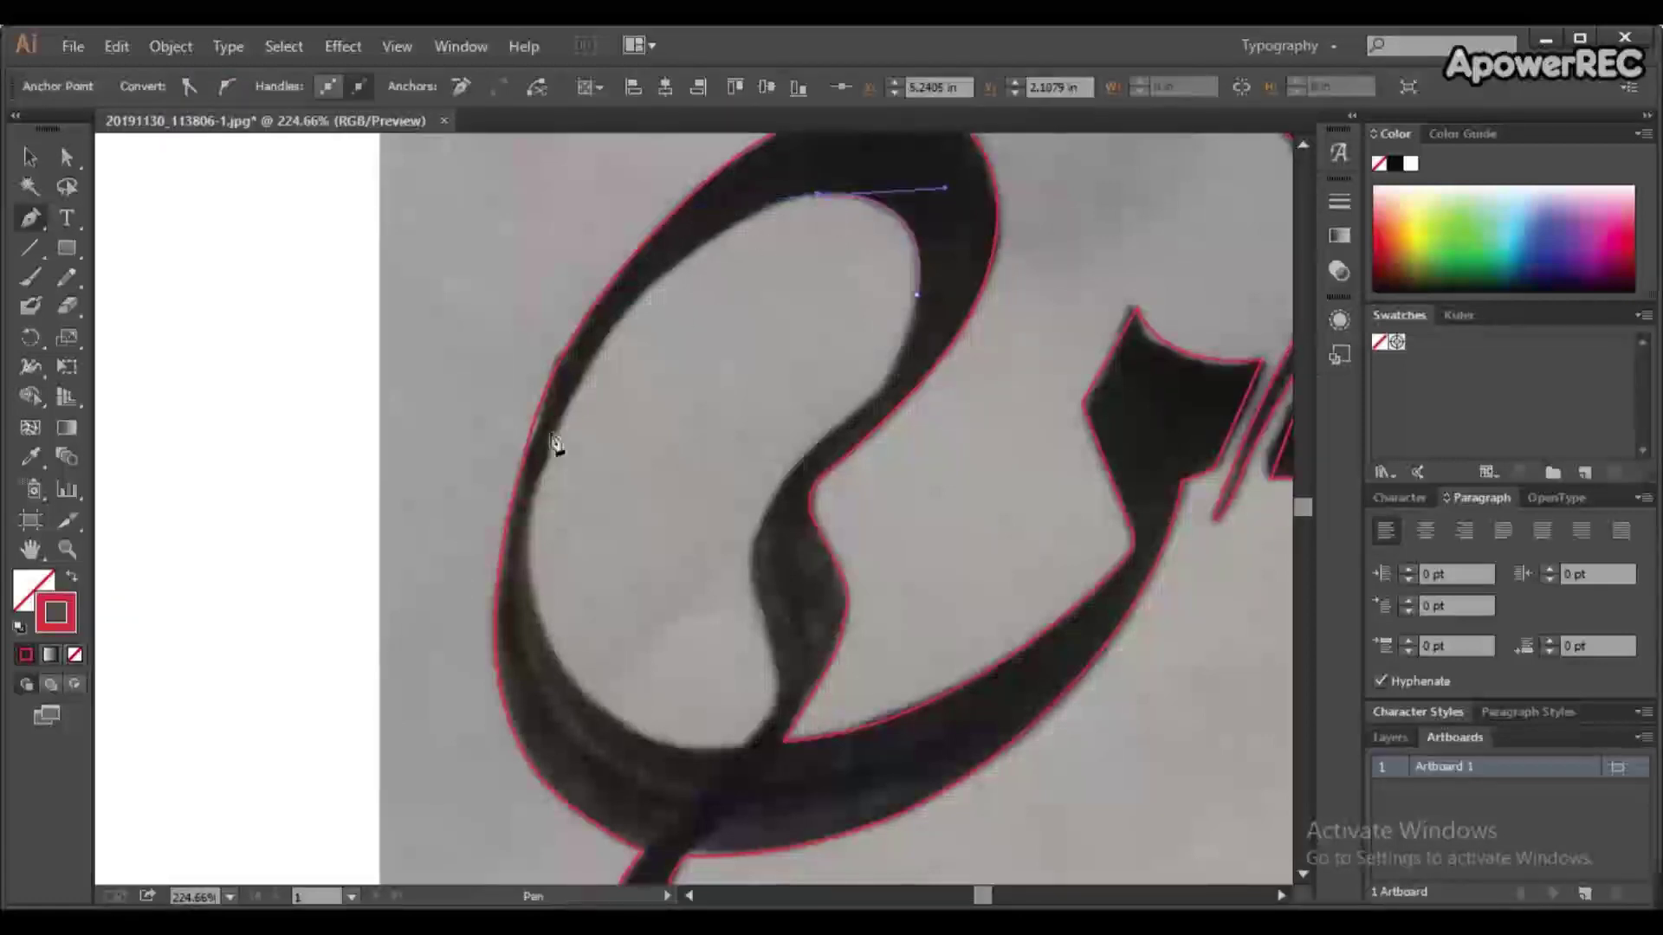
pyautogui.moveTo(790, 476)
pyautogui.mouseDown()
pyautogui.moveTo(777, 519)
pyautogui.moveTo(822, 455)
pyautogui.mouseUp()
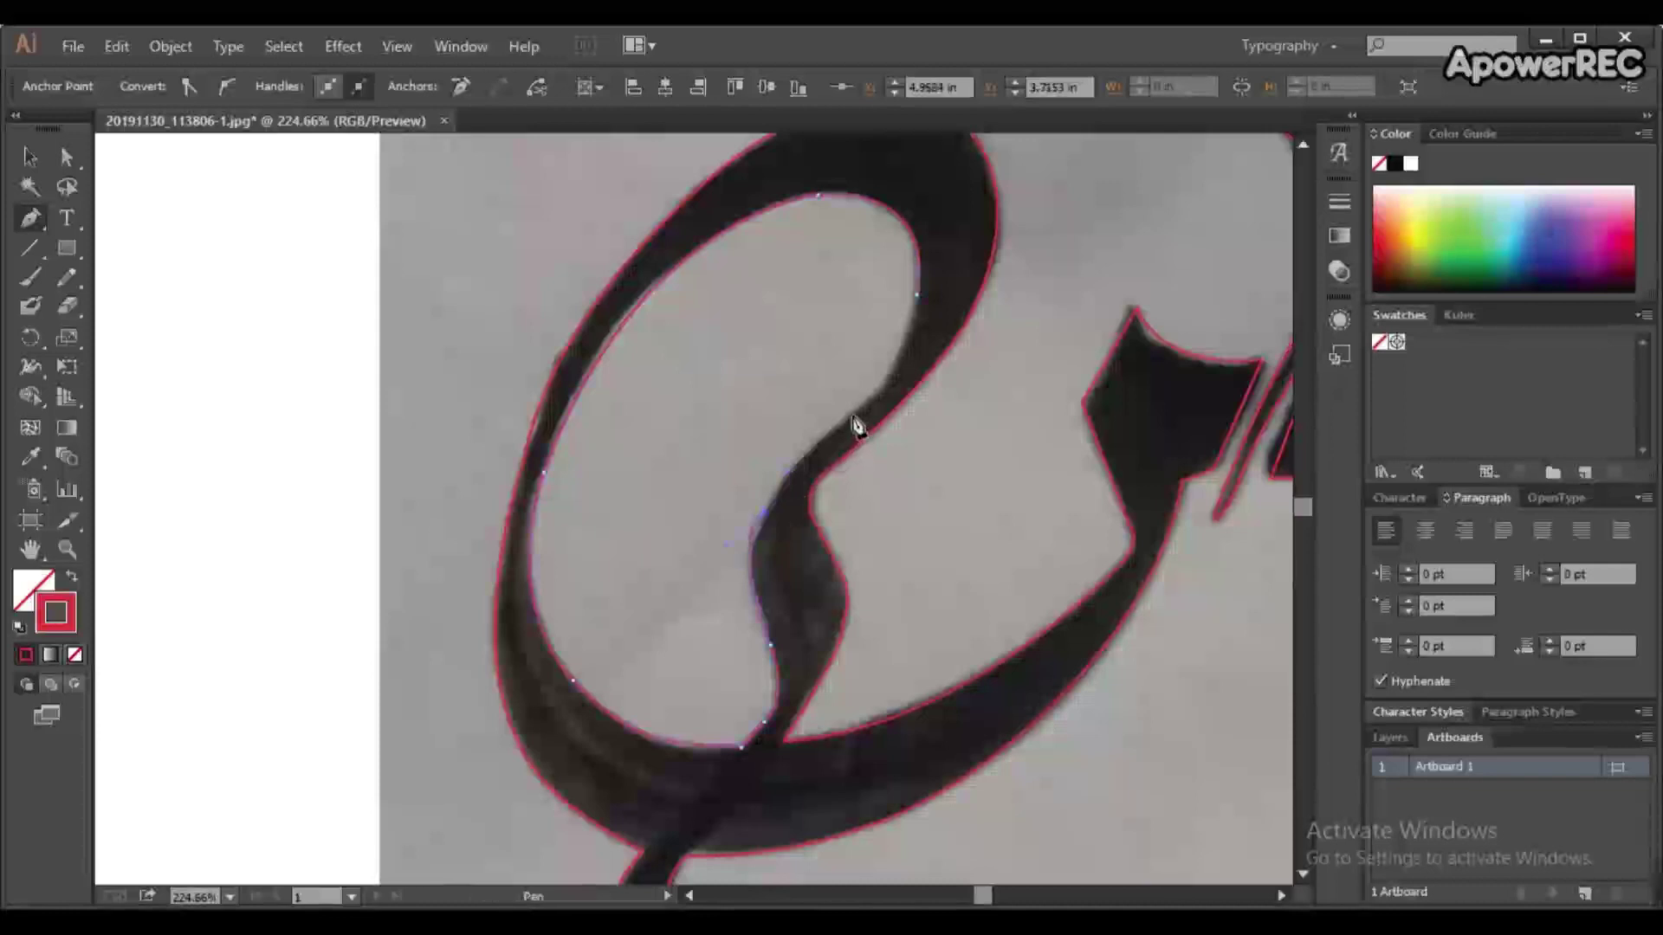
pyautogui.moveTo(830, 434); pyautogui.dragTo(901, 382)
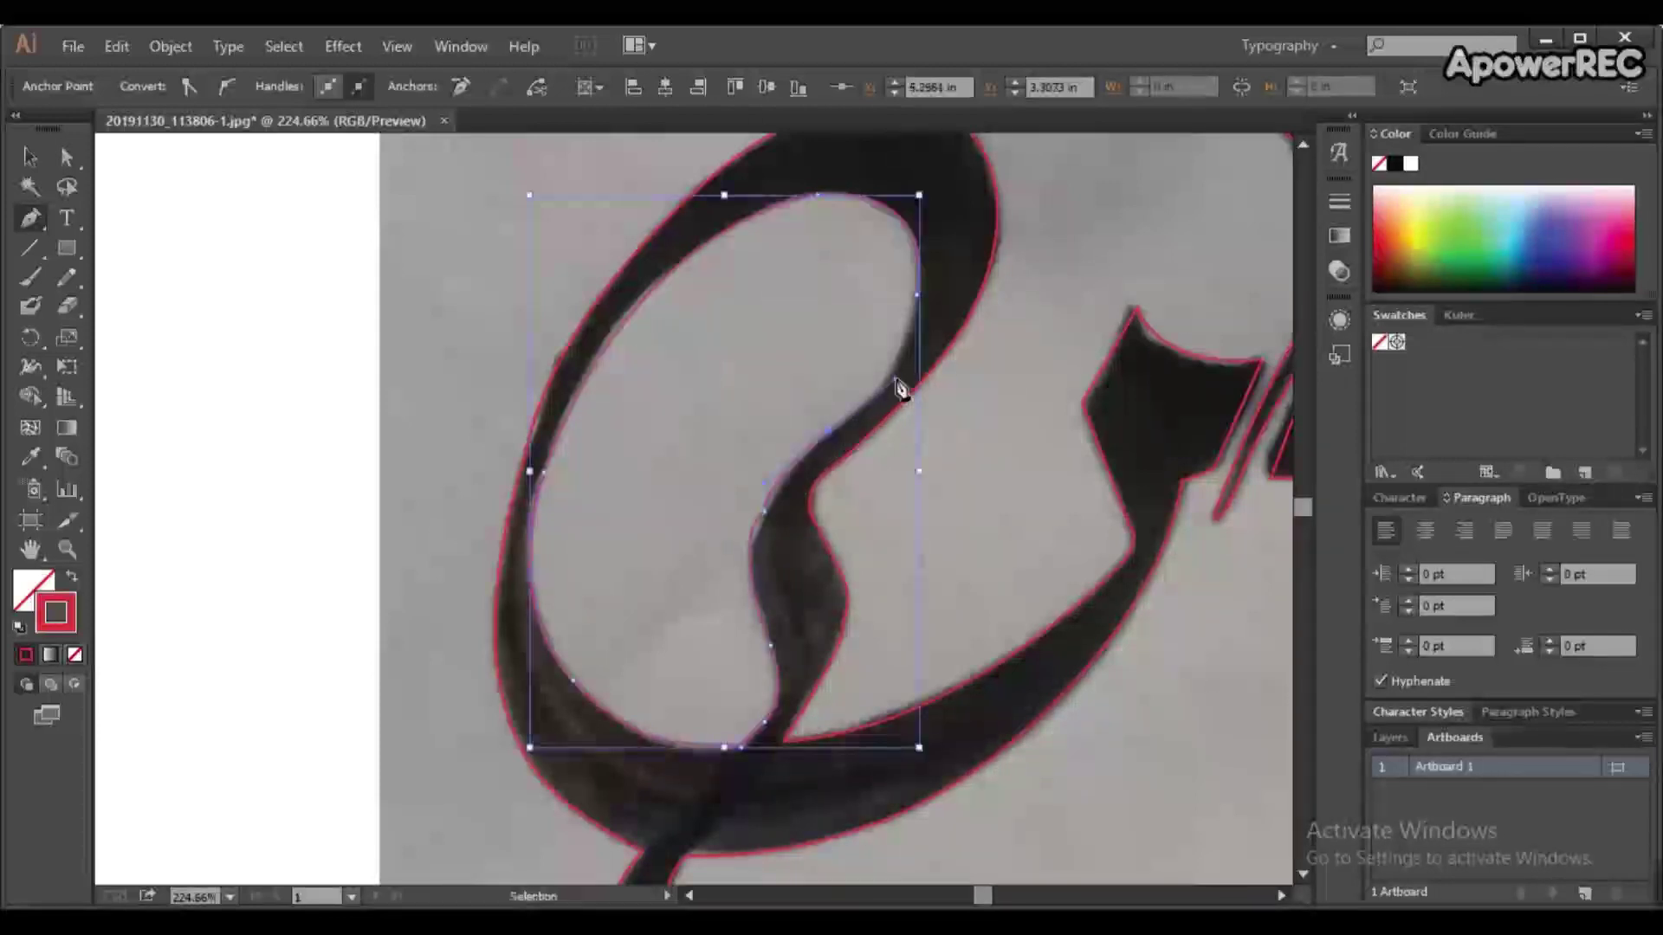
pyautogui.moveTo(881, 192); pyautogui.dragTo(942, 216)
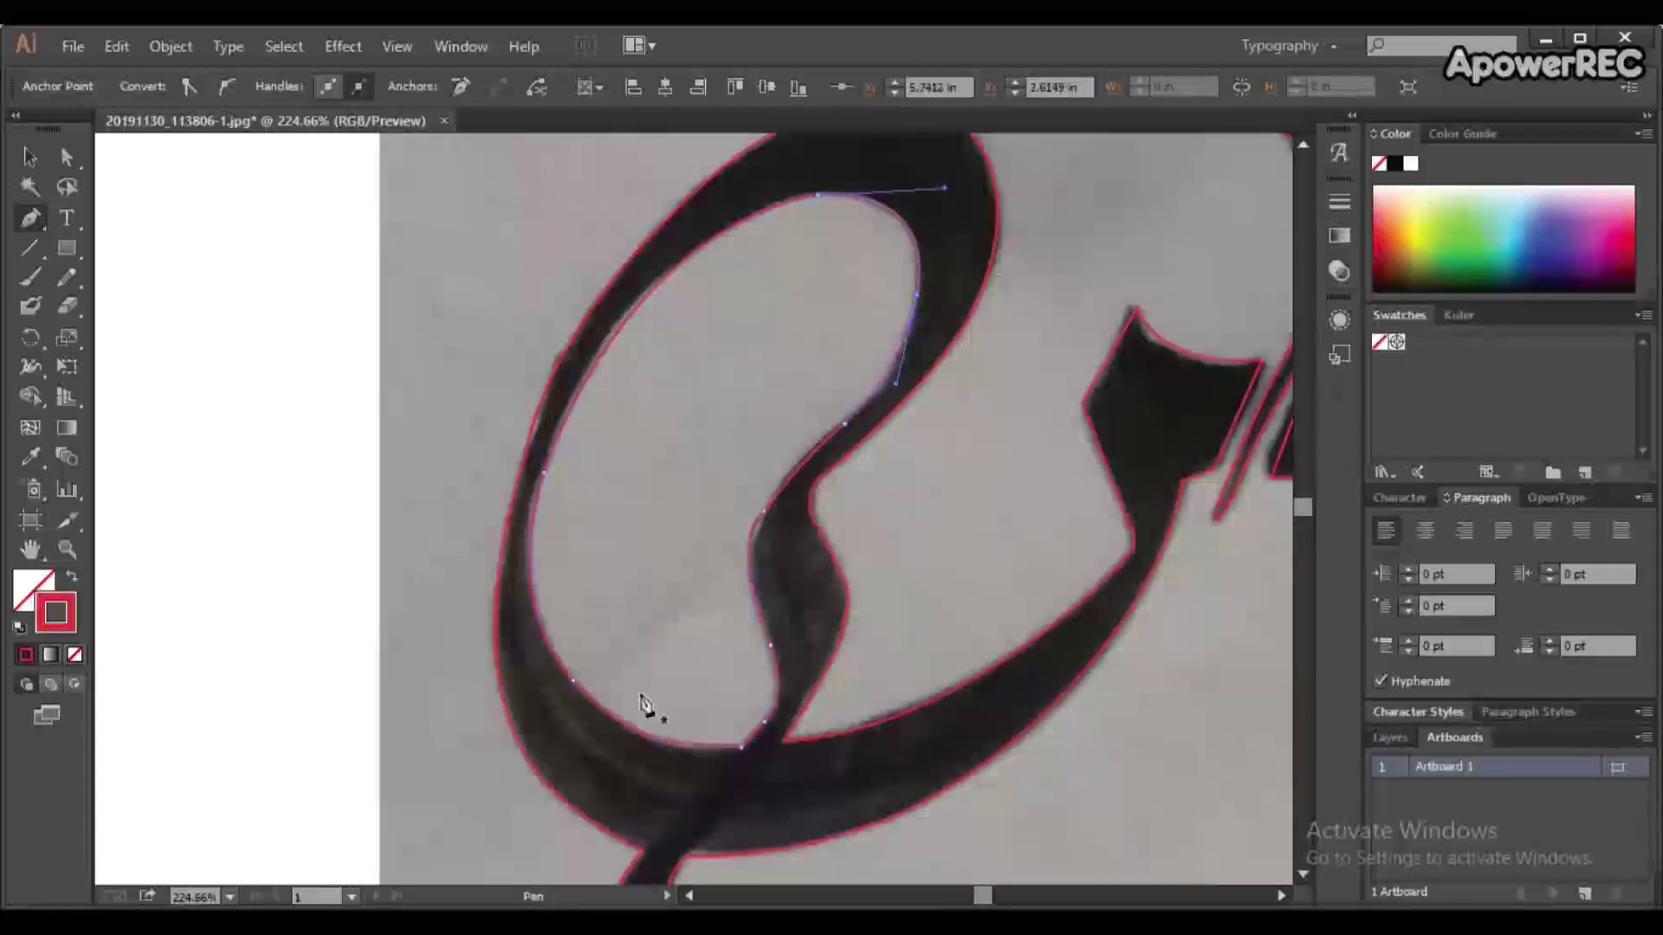
pyautogui.click(66, 549)
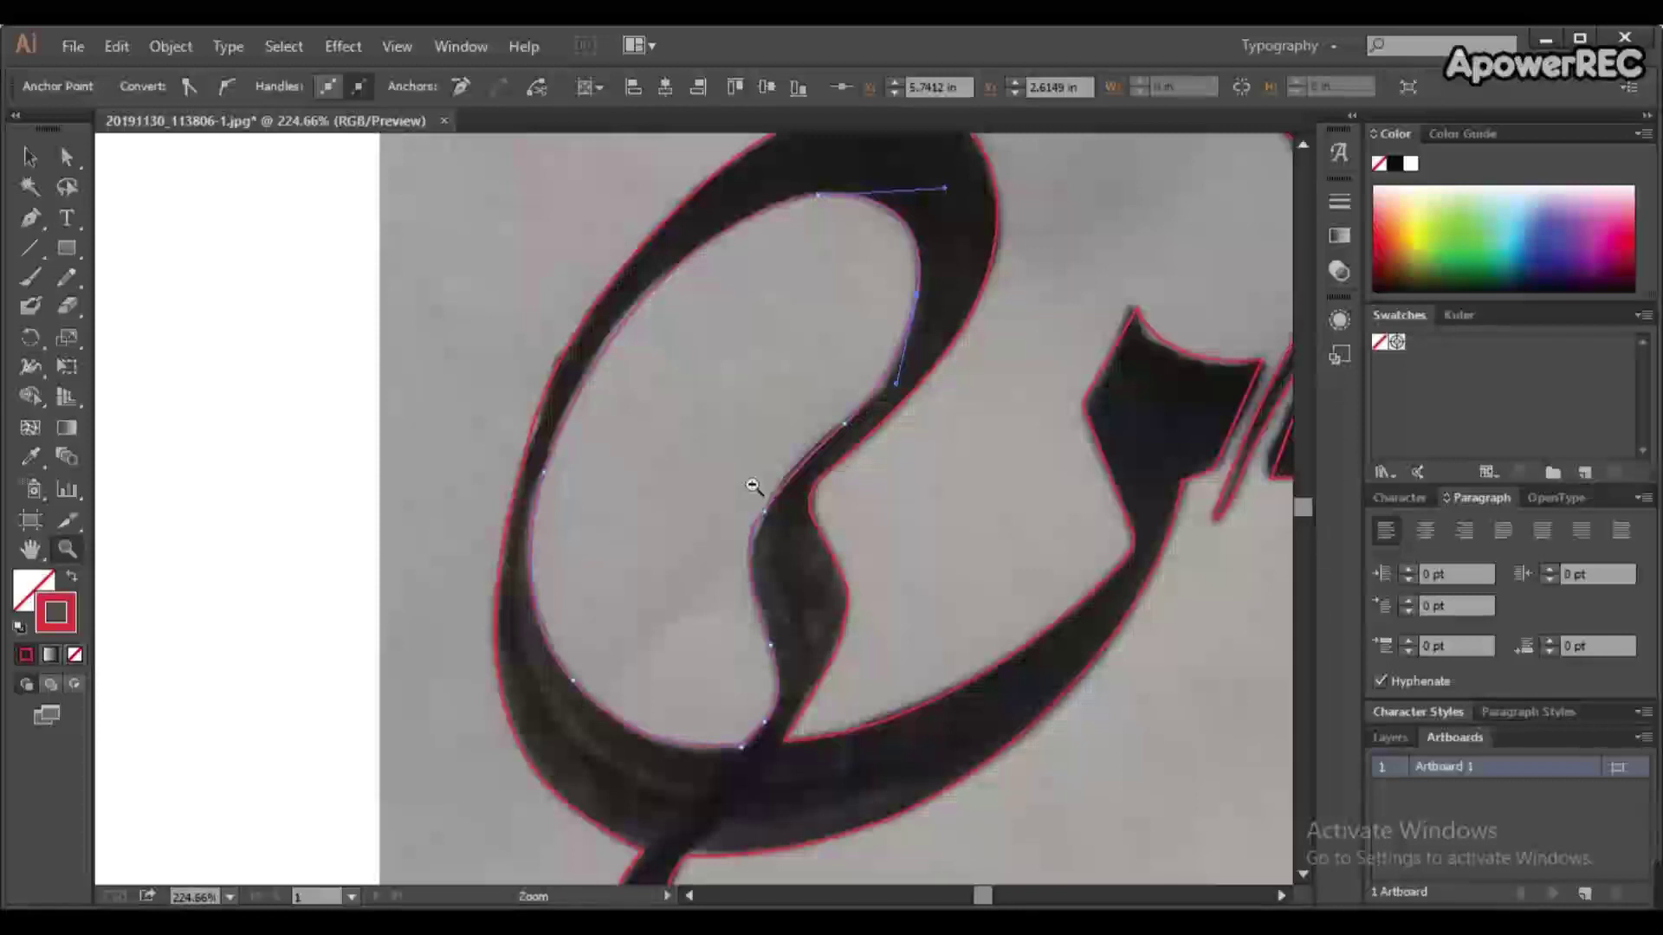
pyautogui.keyDown('alt'); pyautogui.click(753, 485); pyautogui.keyUp('alt')
# - Select the whole traced outline and drag it off the photo to the right
pyautogui.keyDown('alt'); pyautogui.click(754, 485); pyautogui.keyUp('alt')
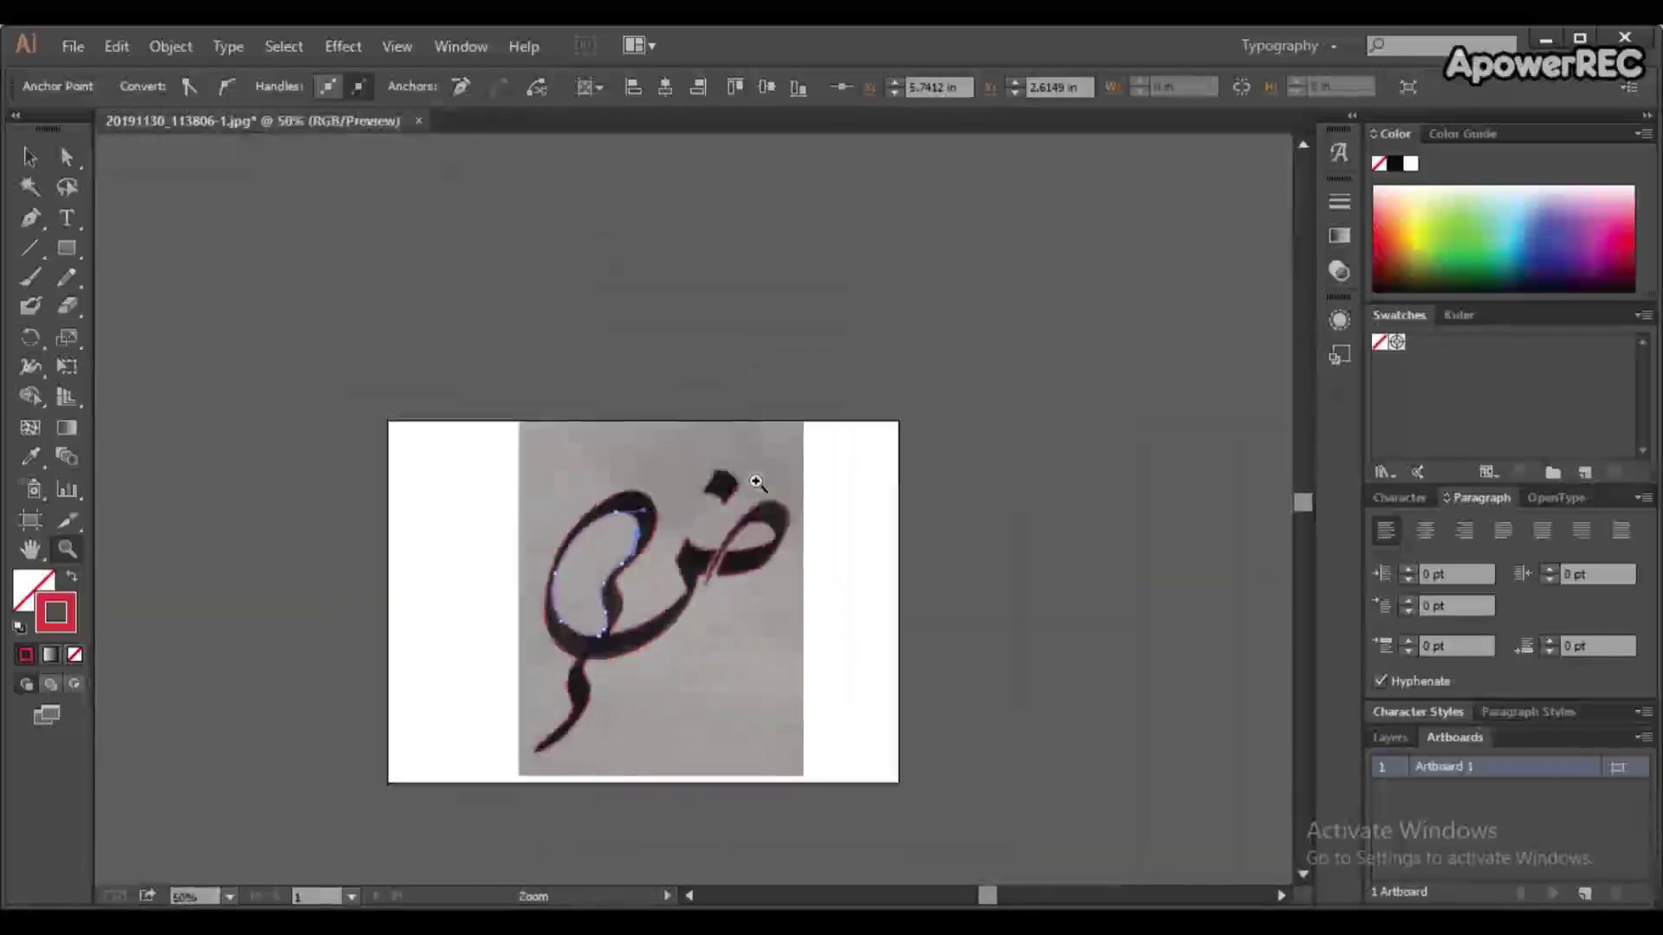
pyautogui.click(29, 156)
pyautogui.click(505, 544)
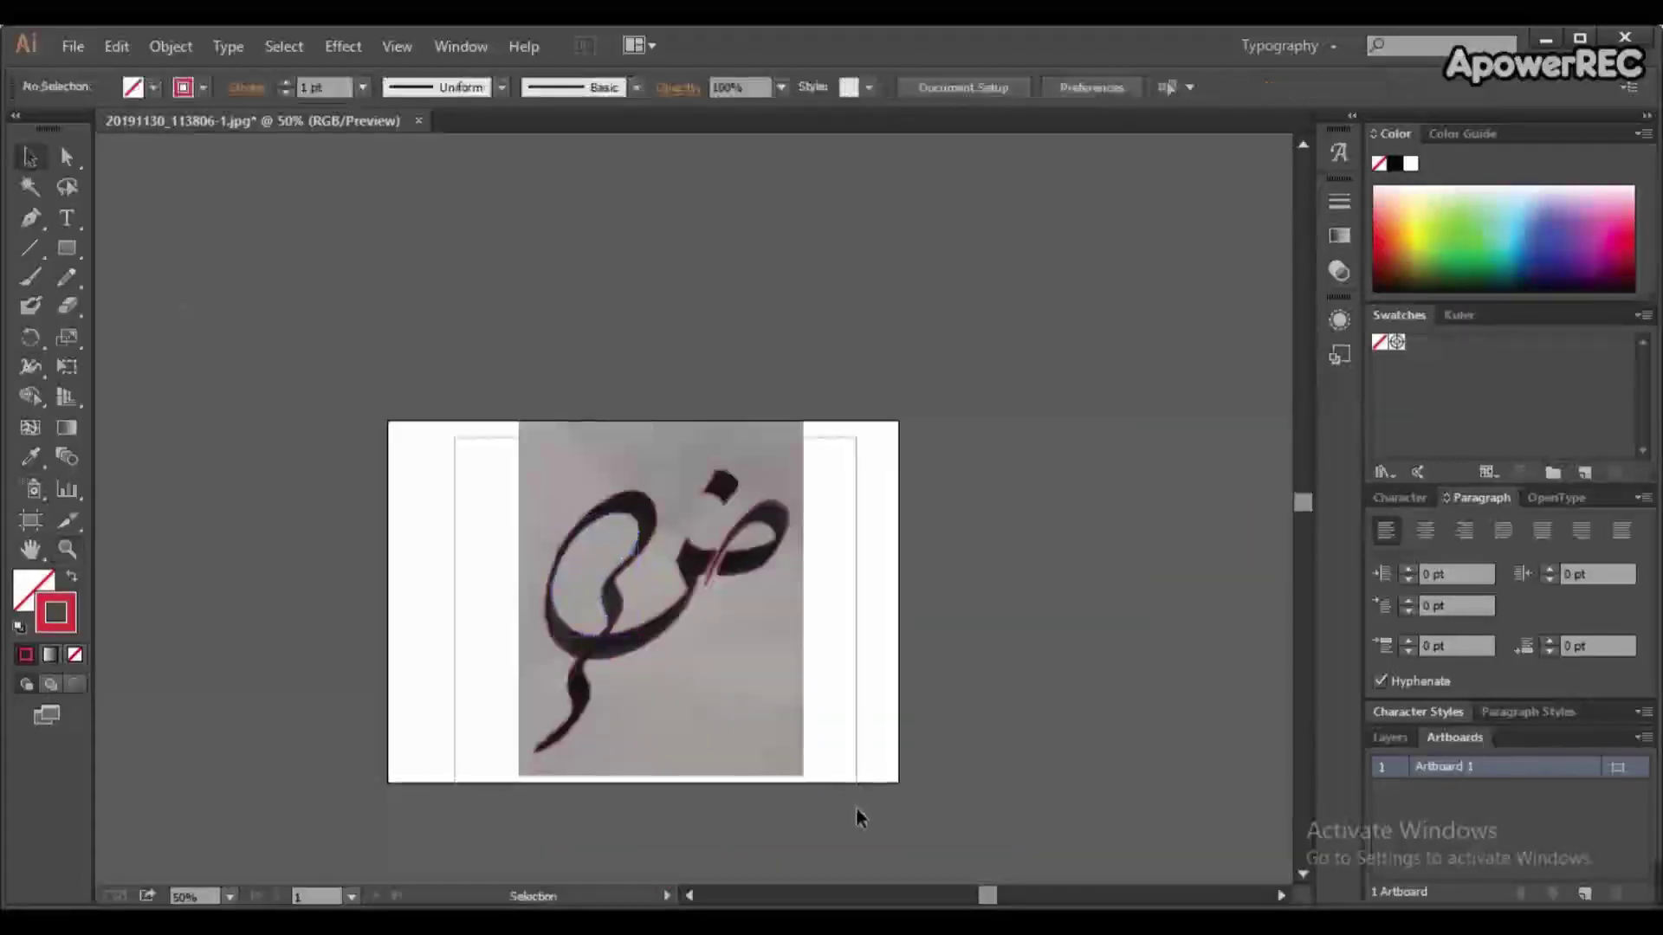
pyautogui.moveTo(455, 437); pyautogui.dragTo(854, 786)
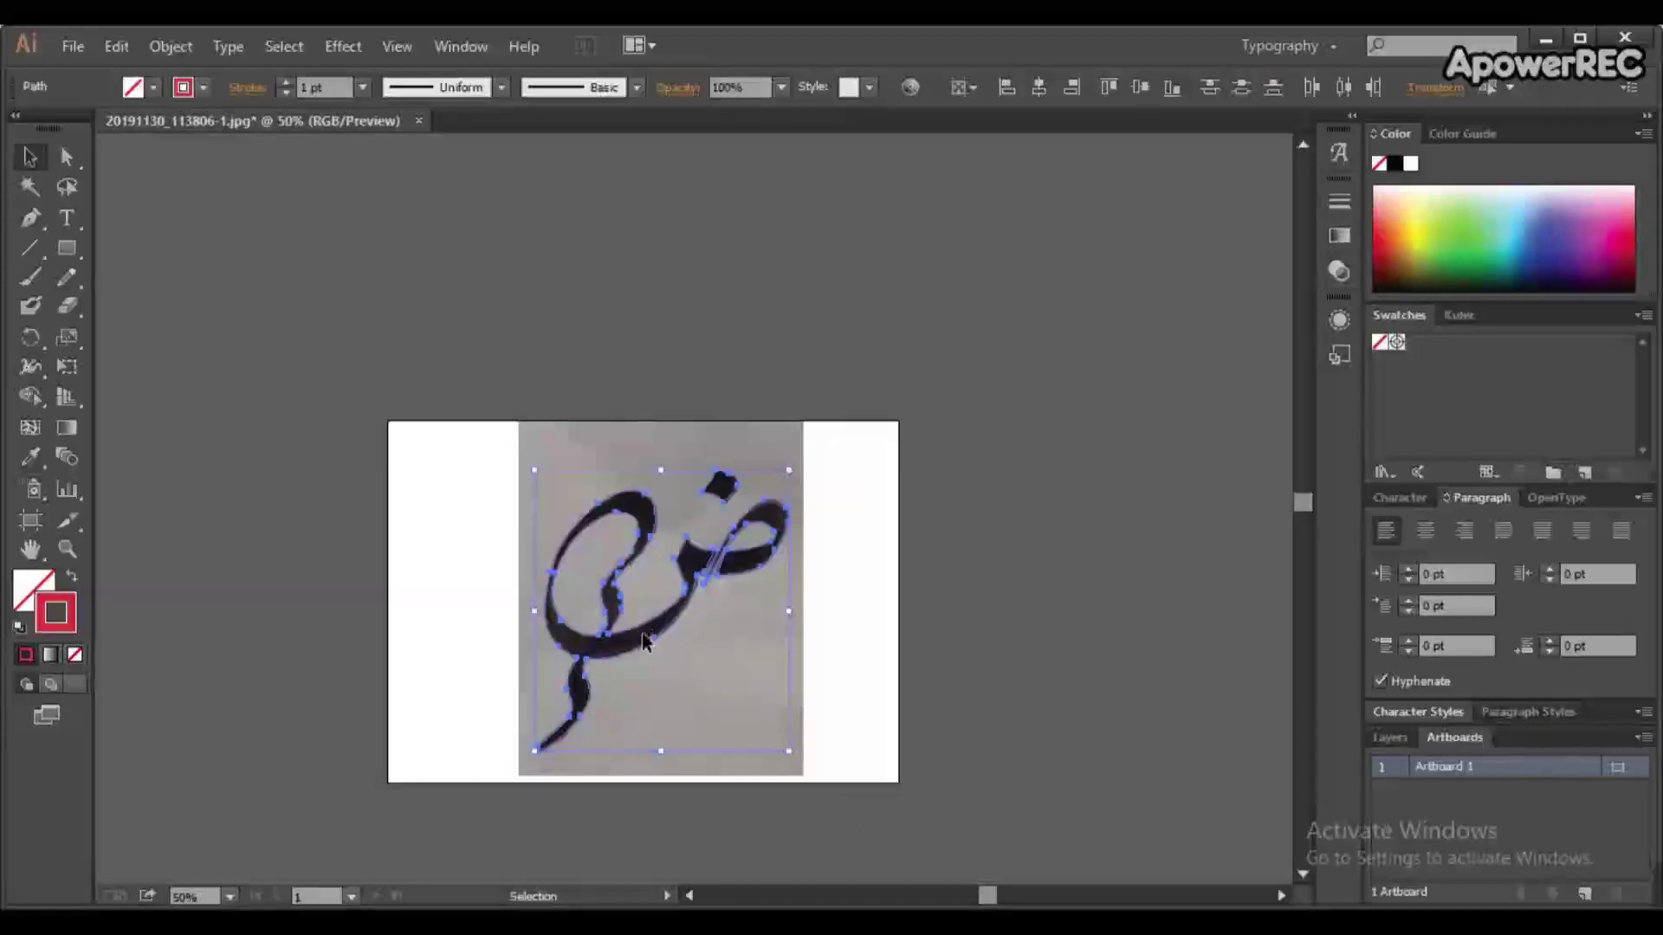
pyautogui.click(935, 777)
pyautogui.click(620, 651)
pyautogui.moveTo(641, 636); pyautogui.dragTo(1088, 555)
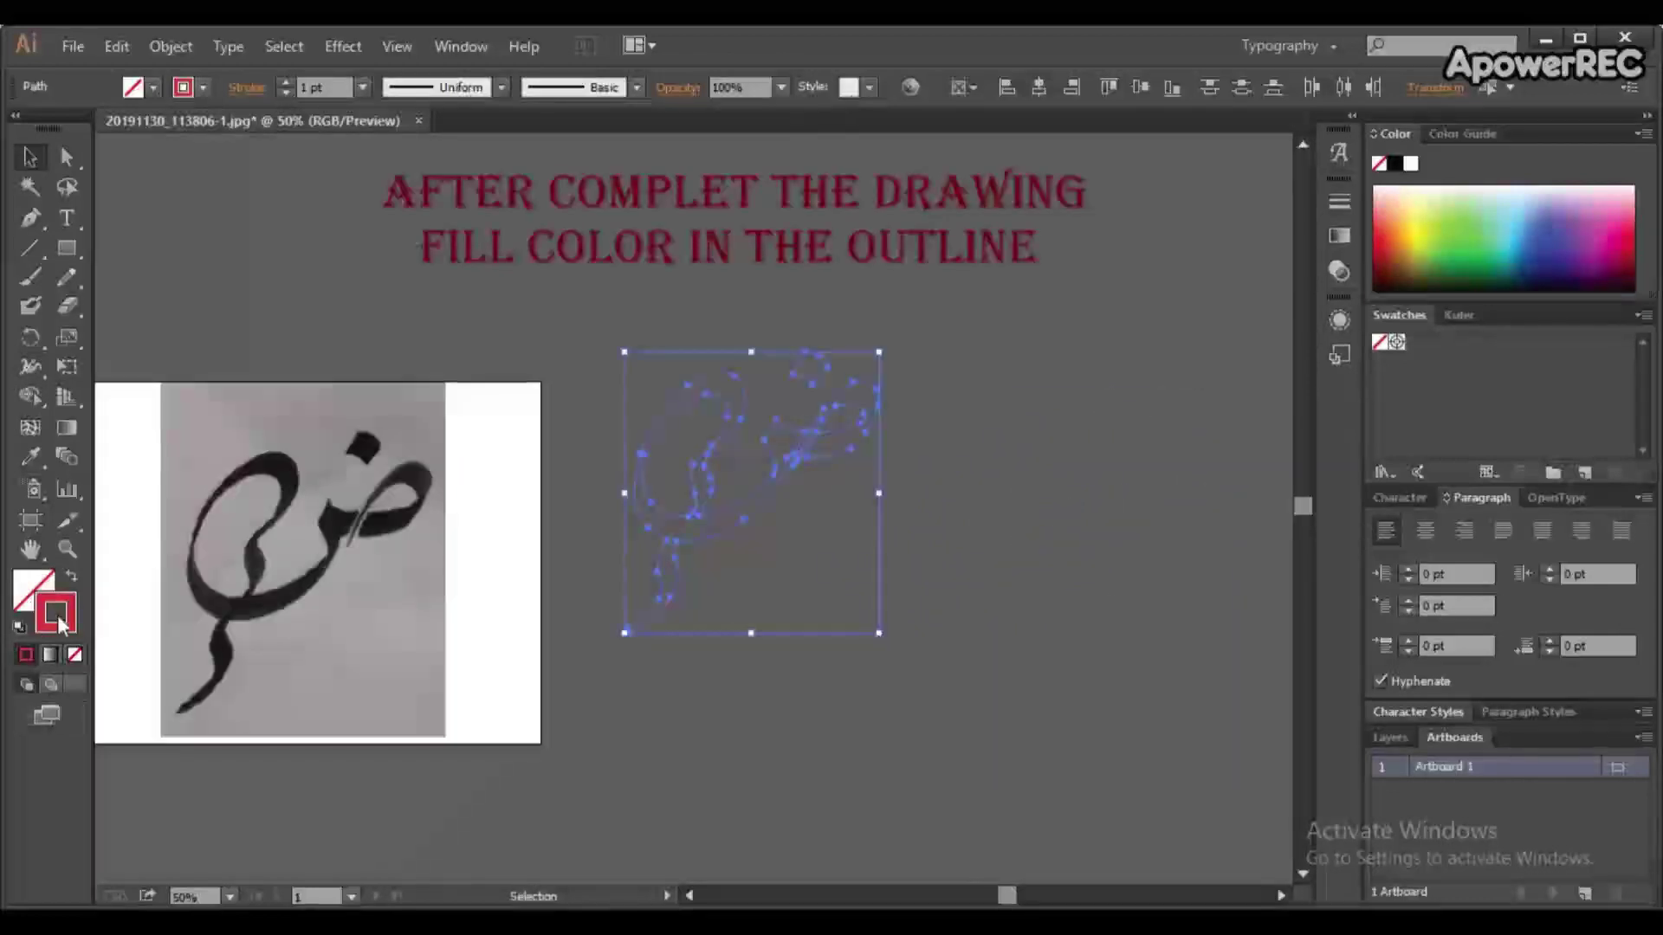
# - Change the outline's stroke colour from red to black
pyautogui.doubleClick(68, 620)
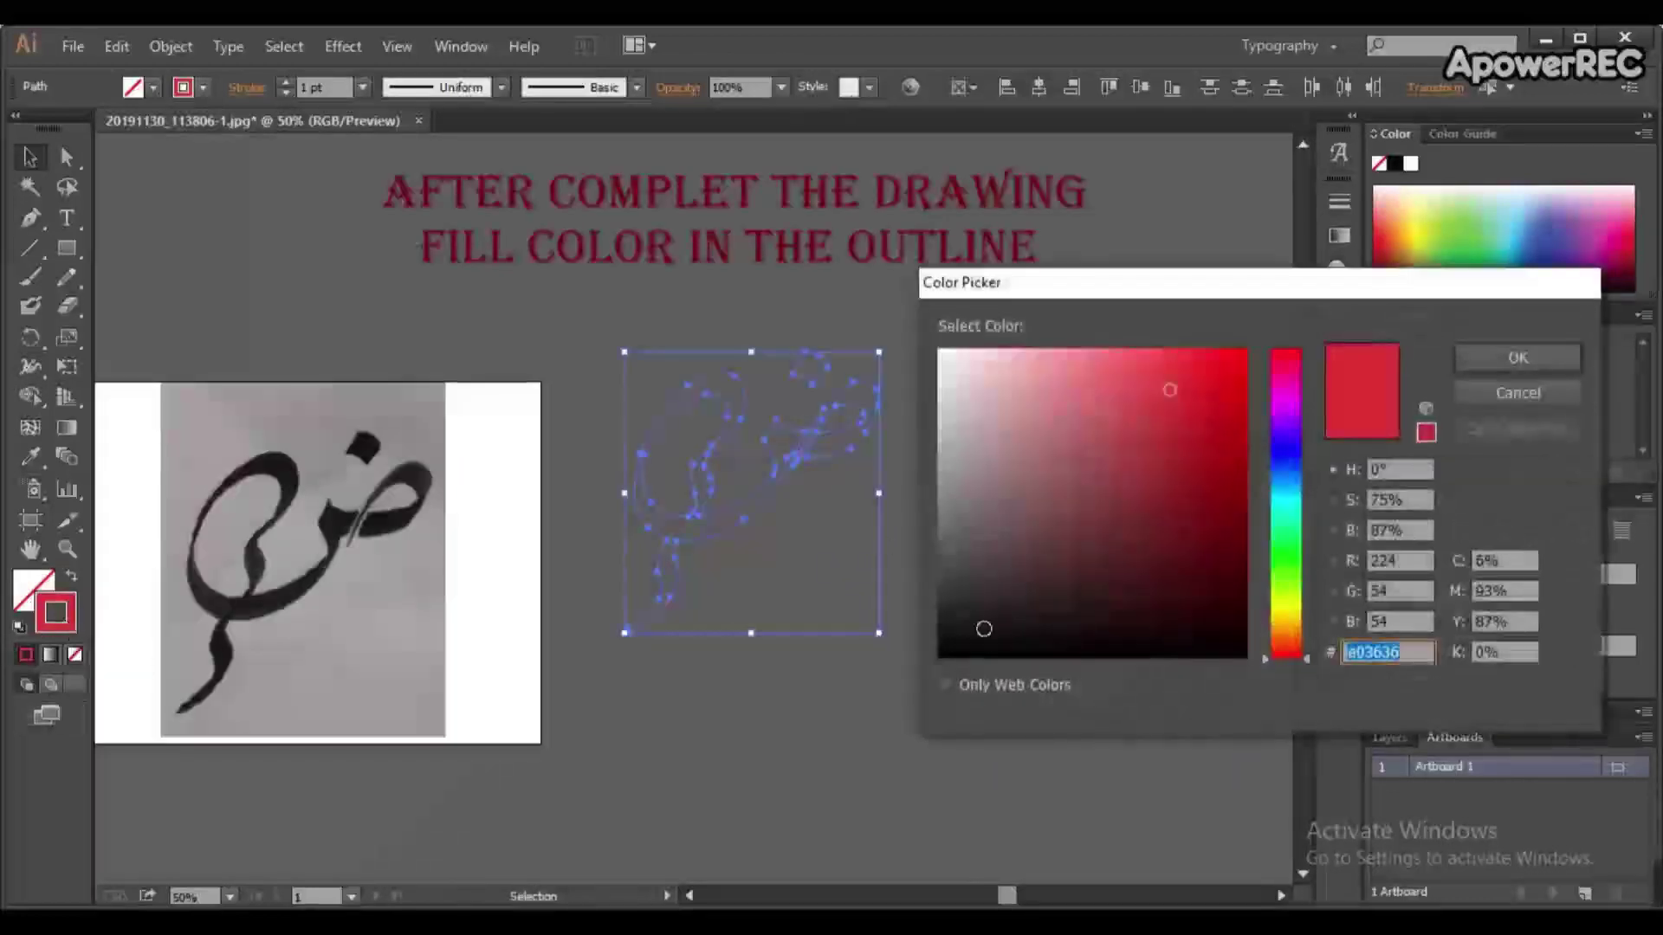
pyautogui.click(958, 665)
pyautogui.click(1517, 359)
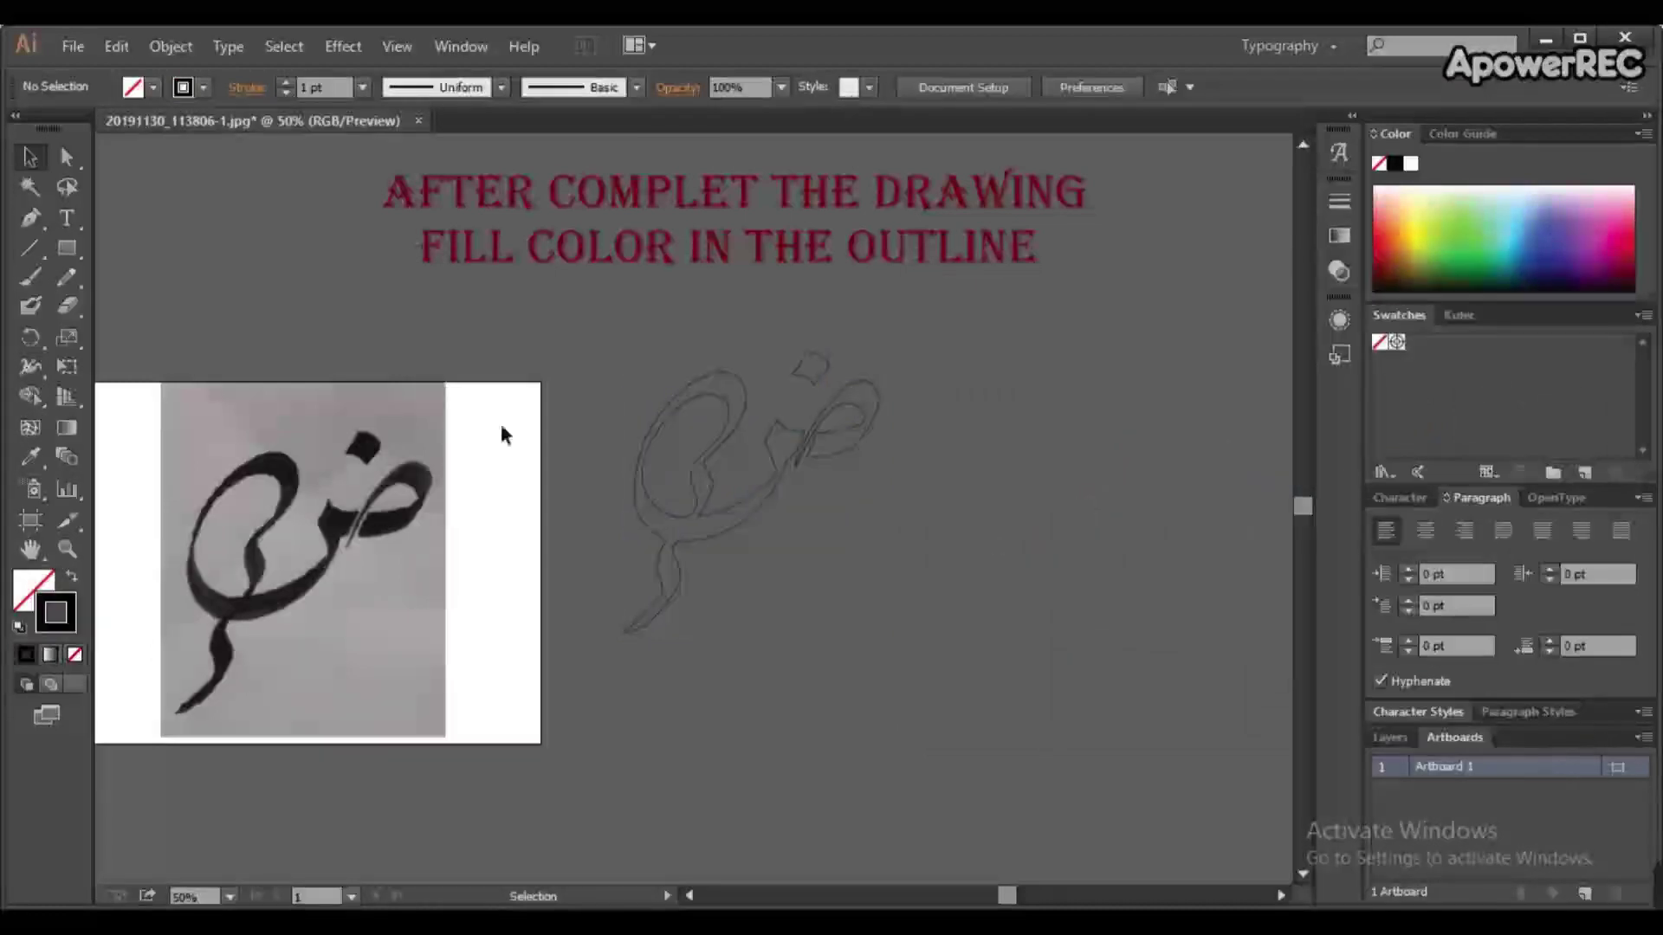
pyautogui.click(30, 519)
# - Alt-drag a copy of Artboard 1 under the outline and move the outline lower inside it
pyautogui.moveTo(504, 570); pyautogui.dragTo(1041, 515)
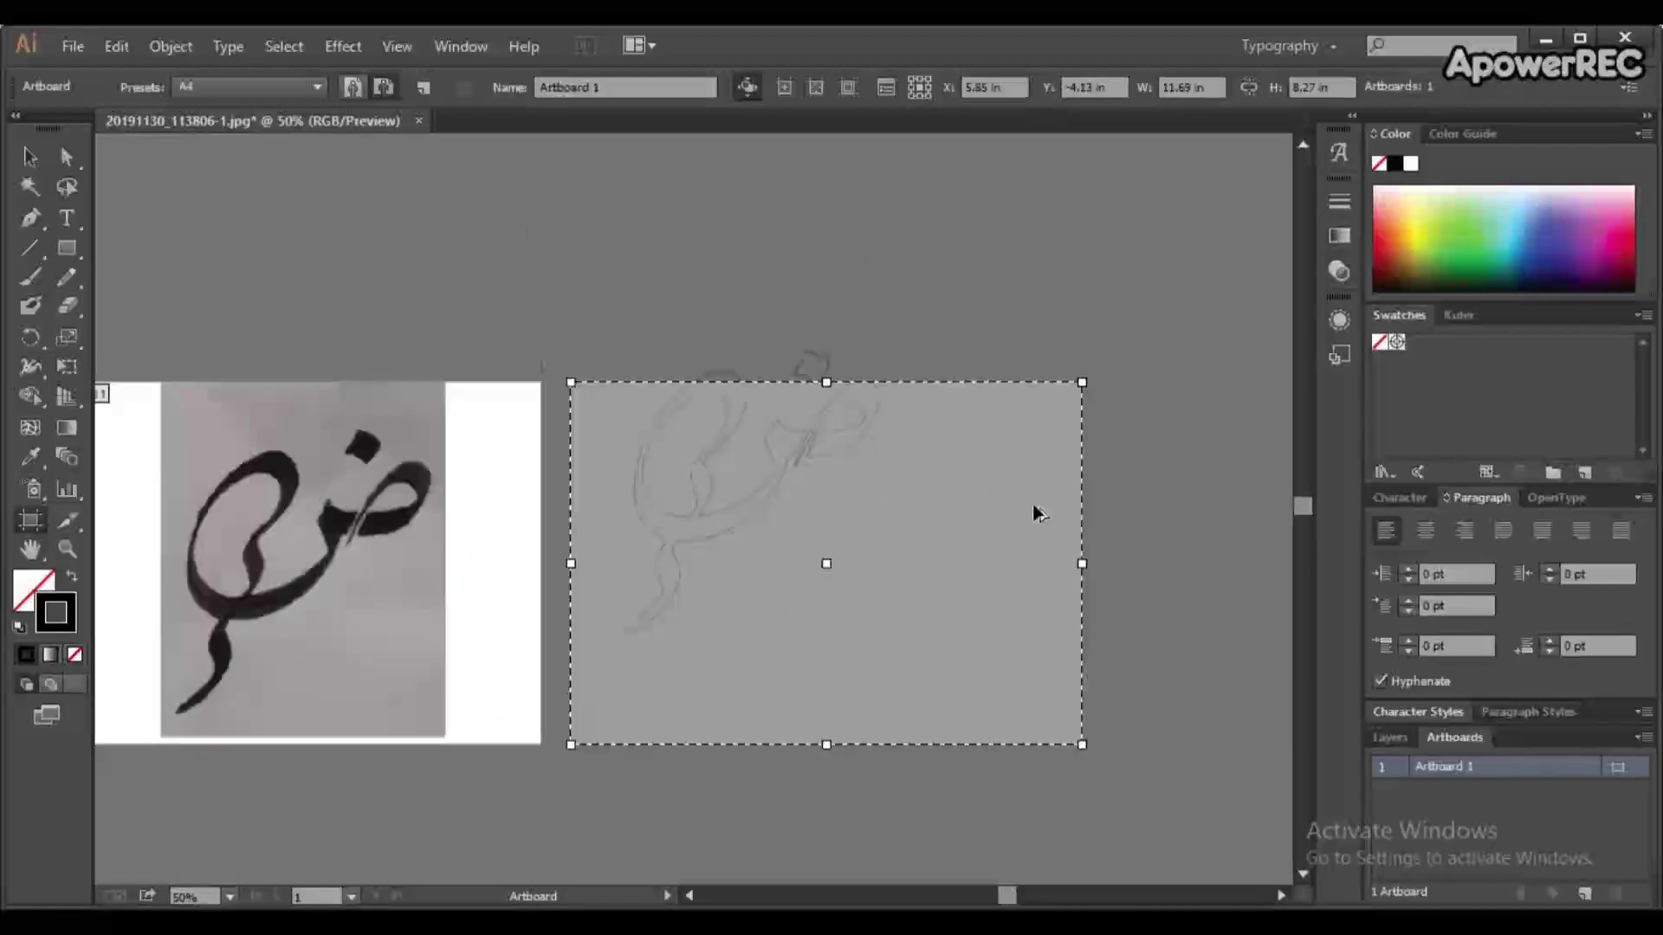
pyautogui.moveTo(1041, 515); pyautogui.dragTo(1028, 543)
pyautogui.moveTo(927, 576); pyautogui.dragTo(927, 563)
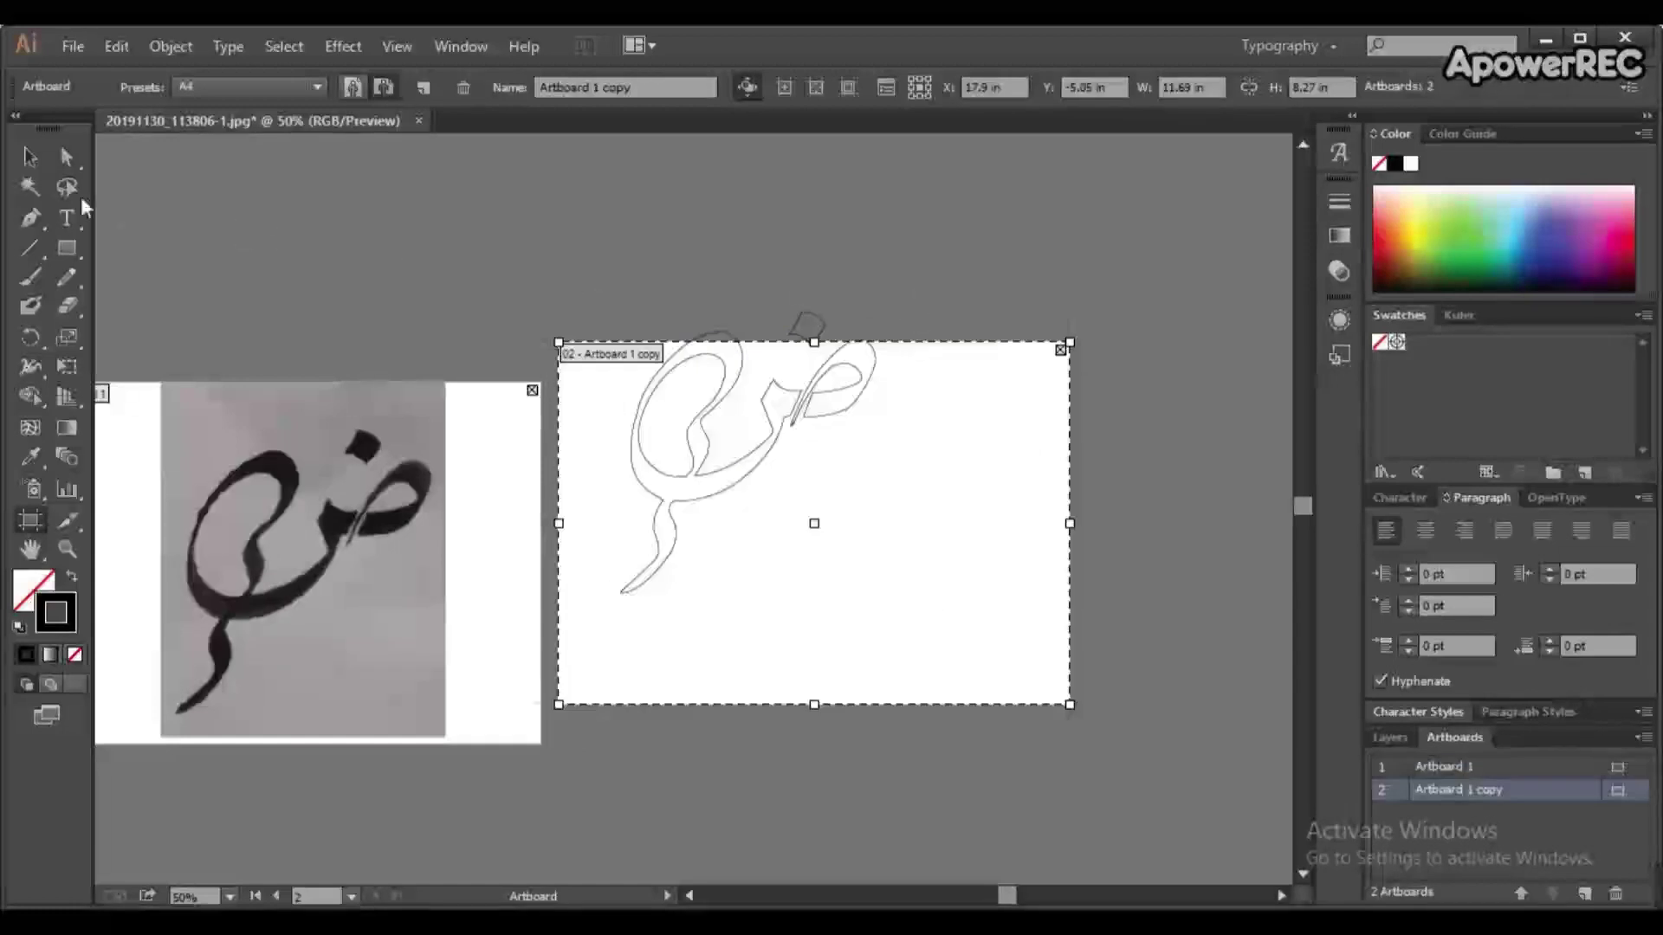
pyautogui.click(30, 157)
pyautogui.moveTo(958, 234); pyautogui.dragTo(575, 631)
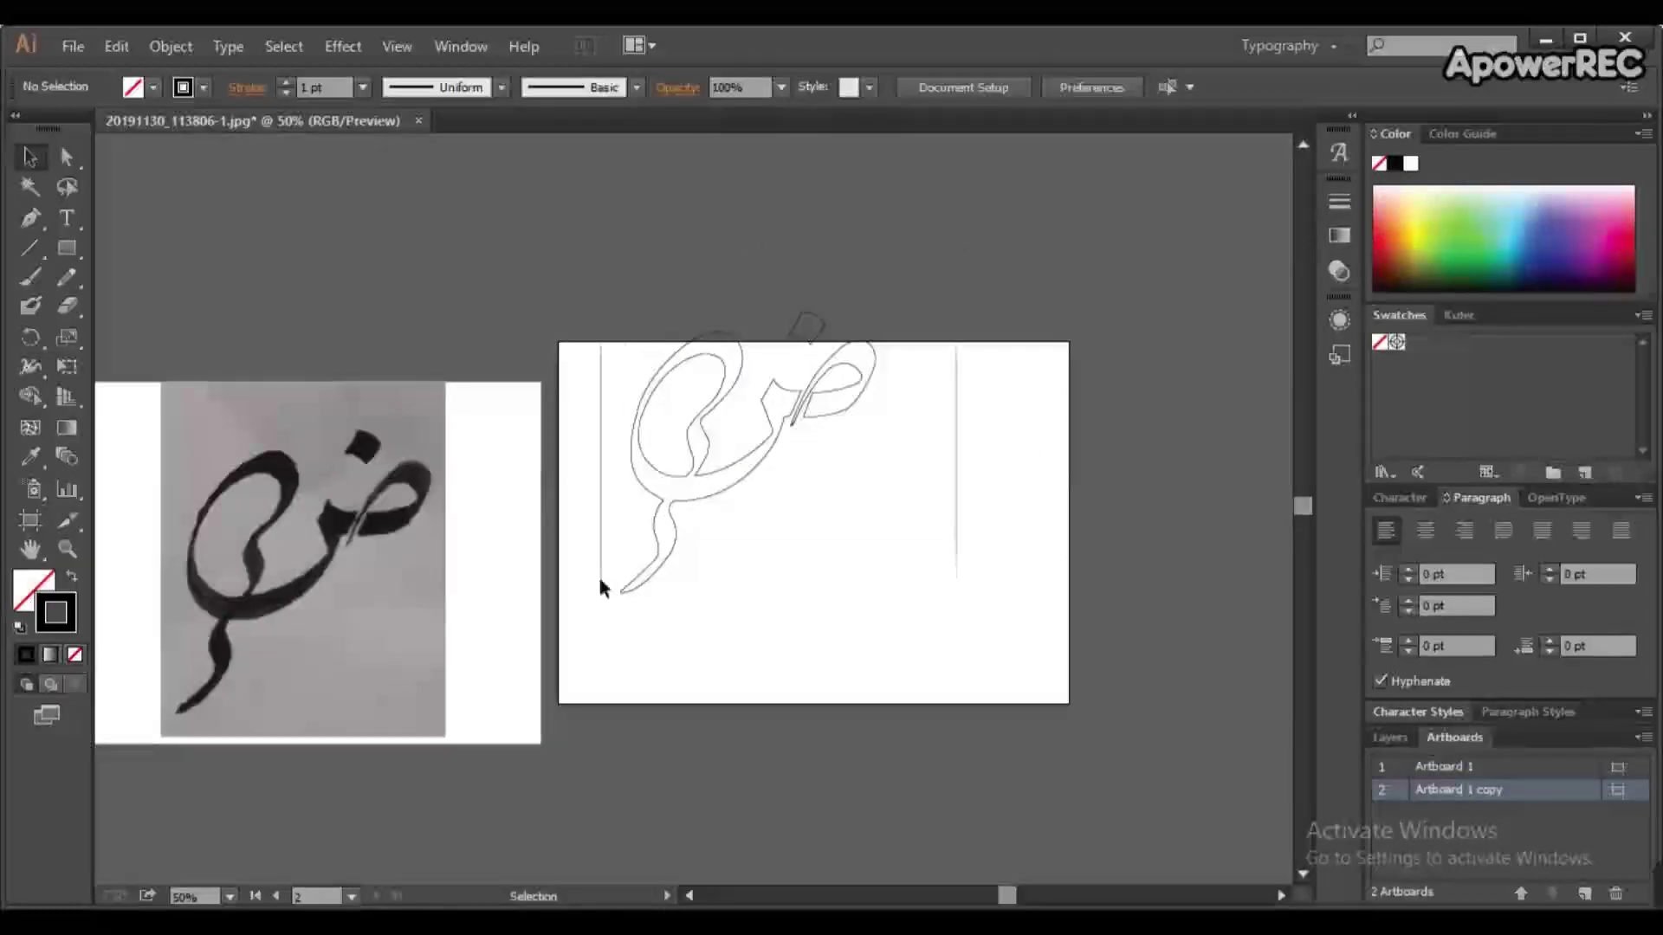
pyautogui.moveTo(740, 474); pyautogui.dragTo(783, 544)
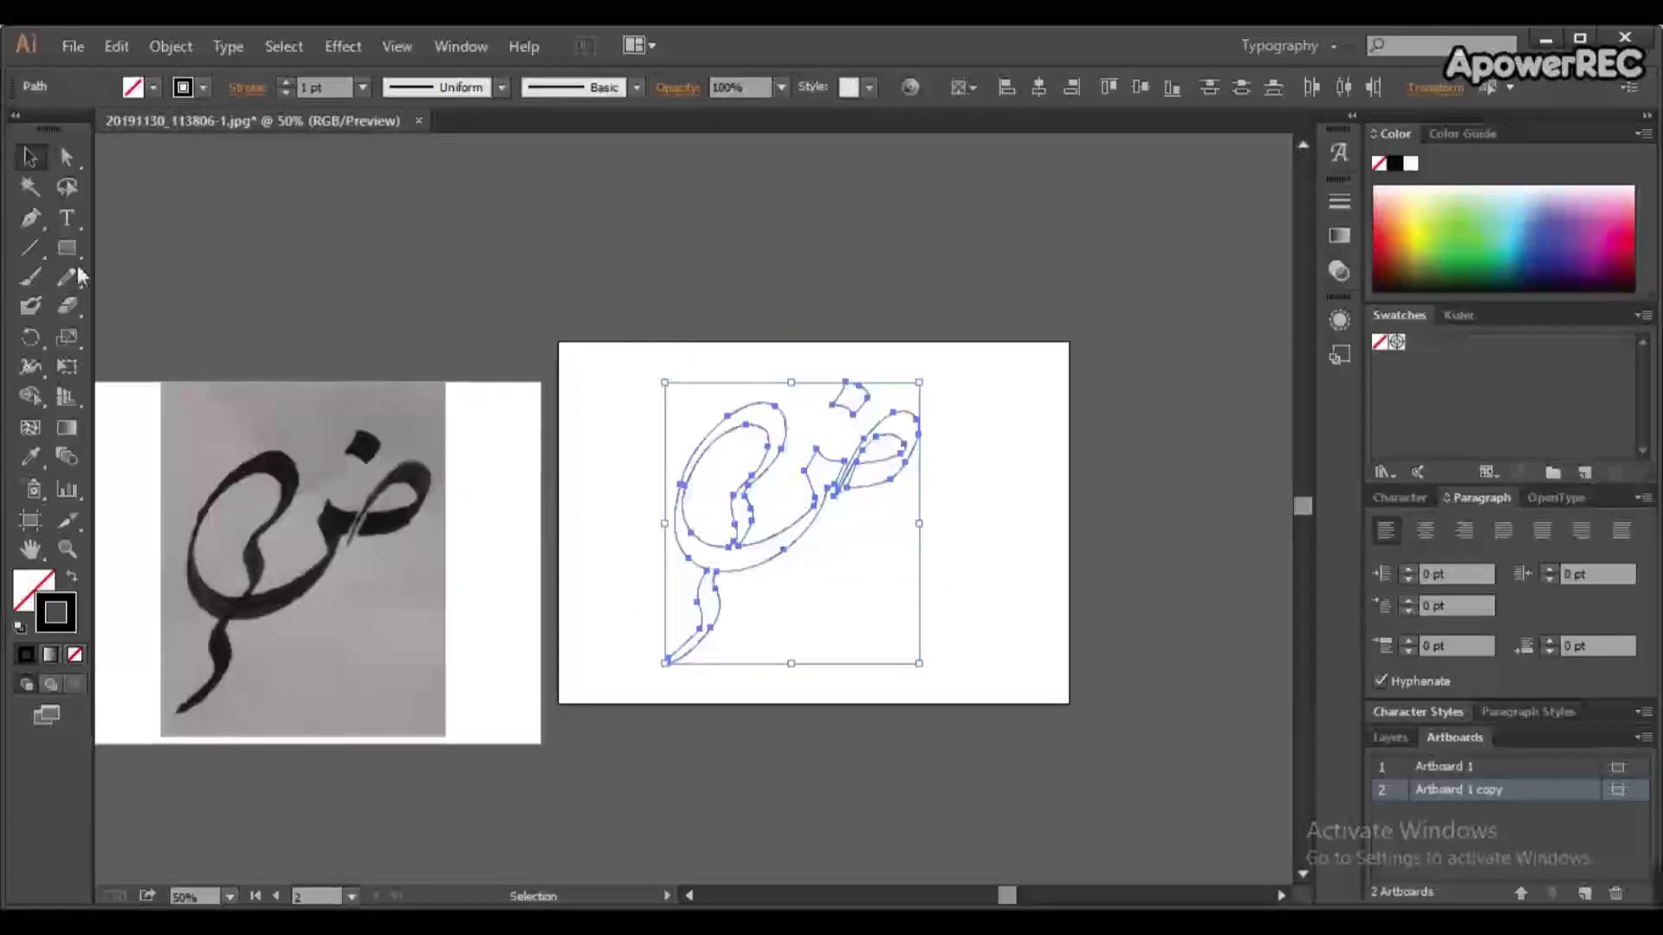
# - Fill the traced letterform with dark blue #0000b2, then select the loop's inner counter shape
pyautogui.doubleClick(23, 598)
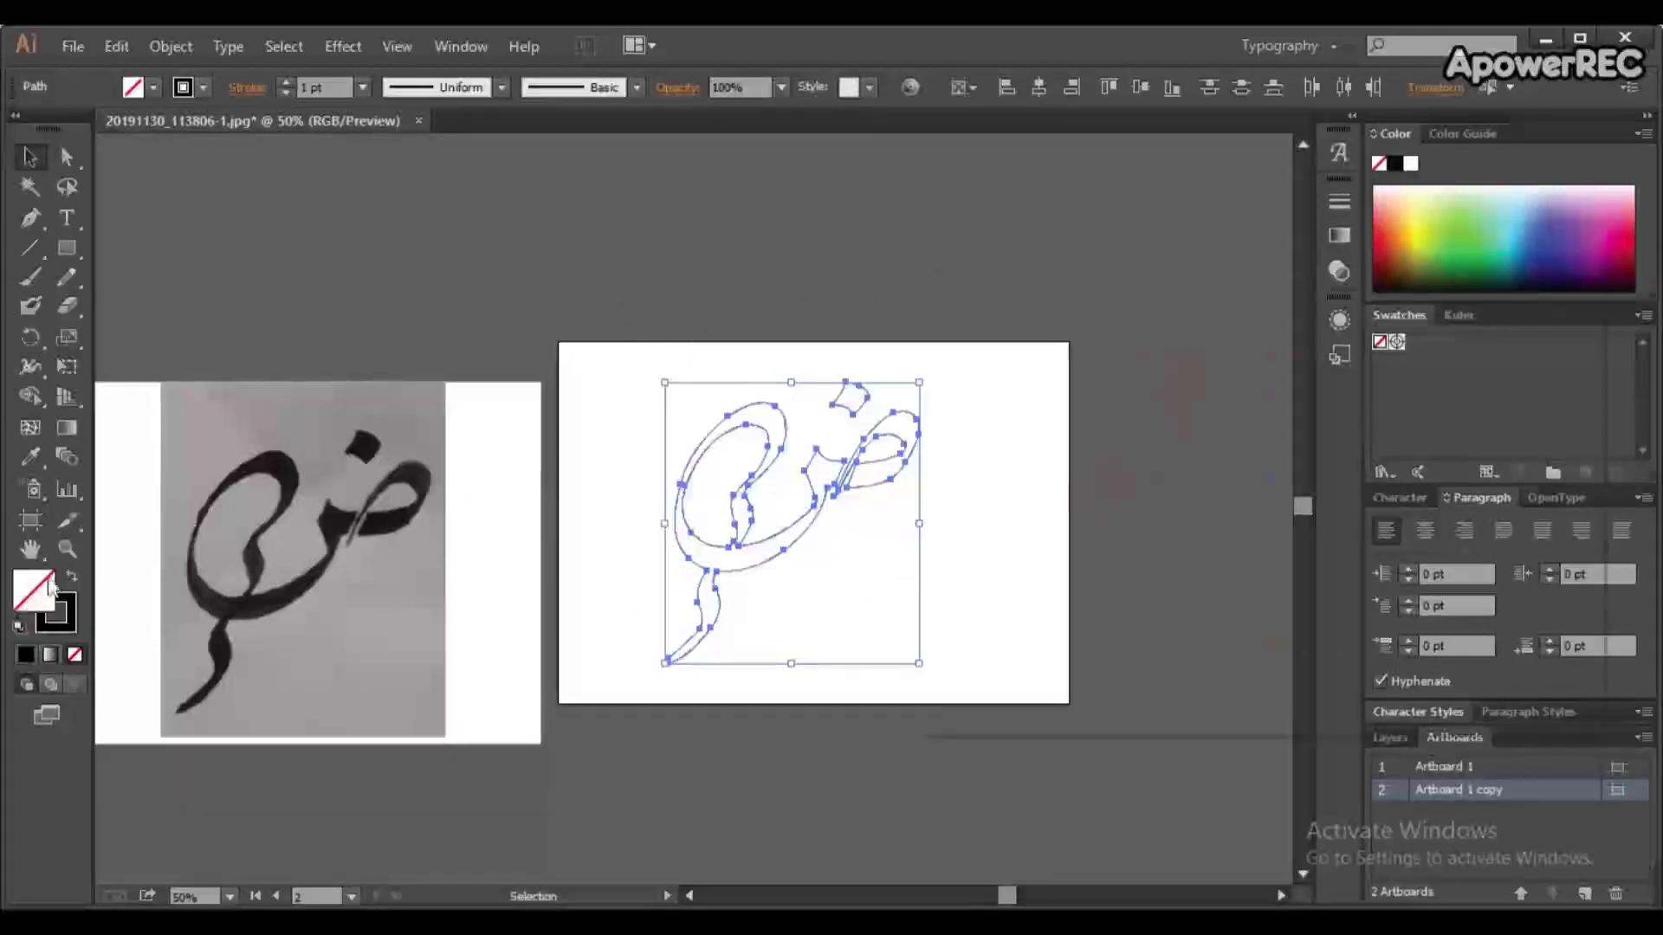
pyautogui.click(1285, 454)
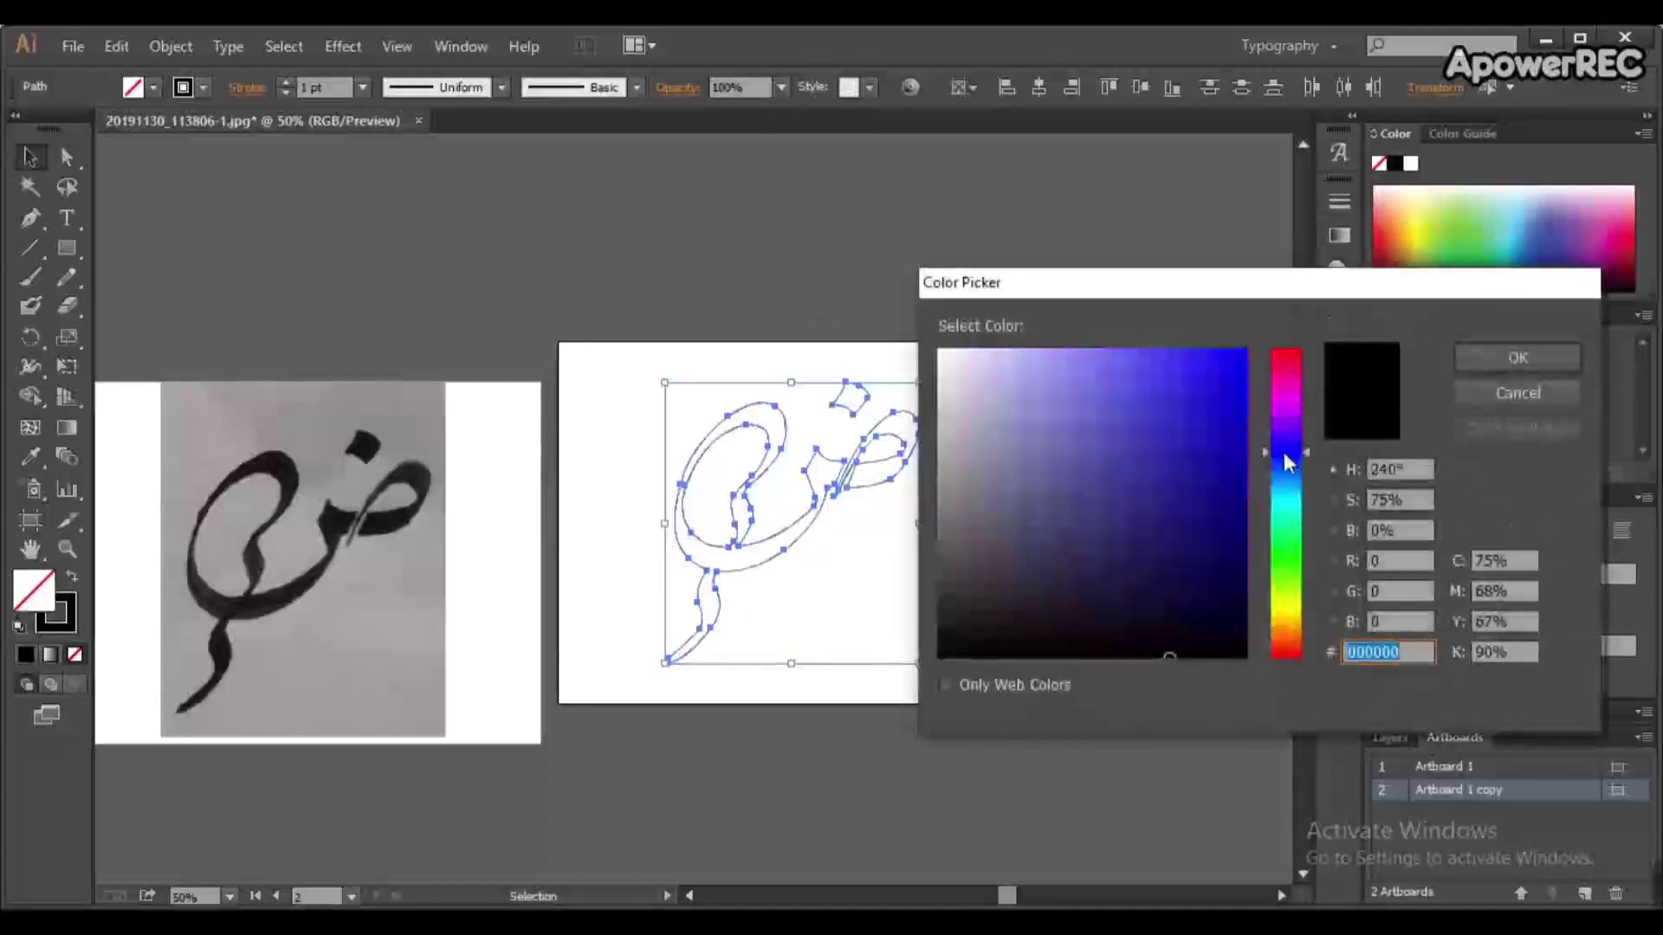
pyautogui.moveTo(1241, 372); pyautogui.dragTo(1244, 442)
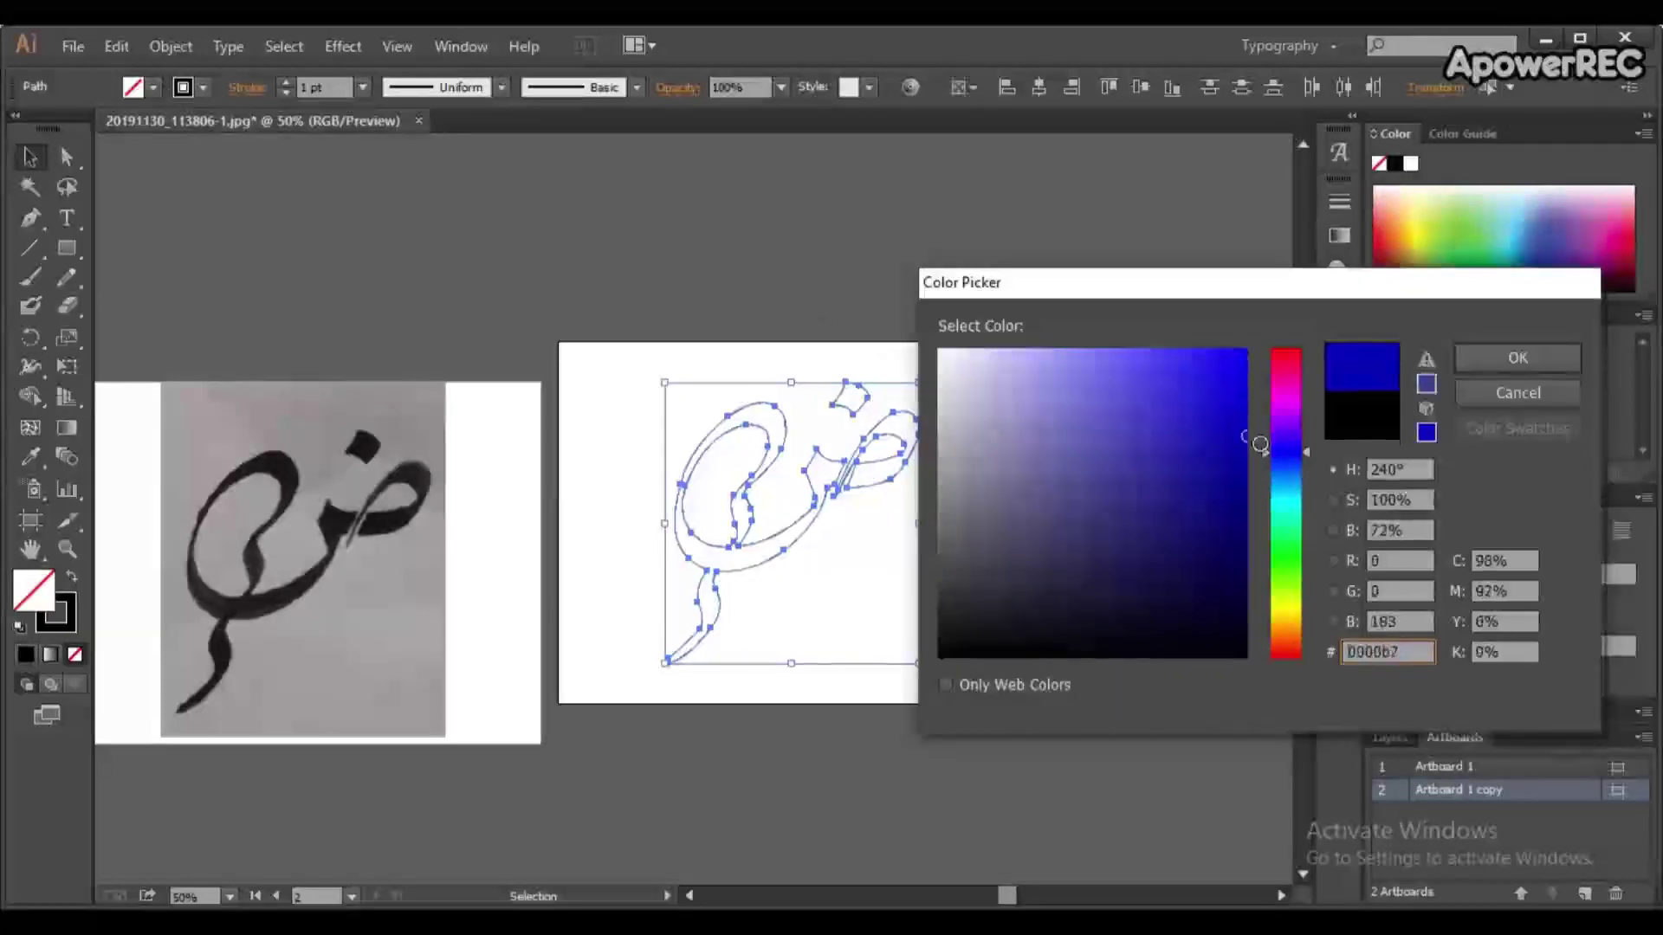
pyautogui.click(1499, 364)
pyautogui.click(761, 319)
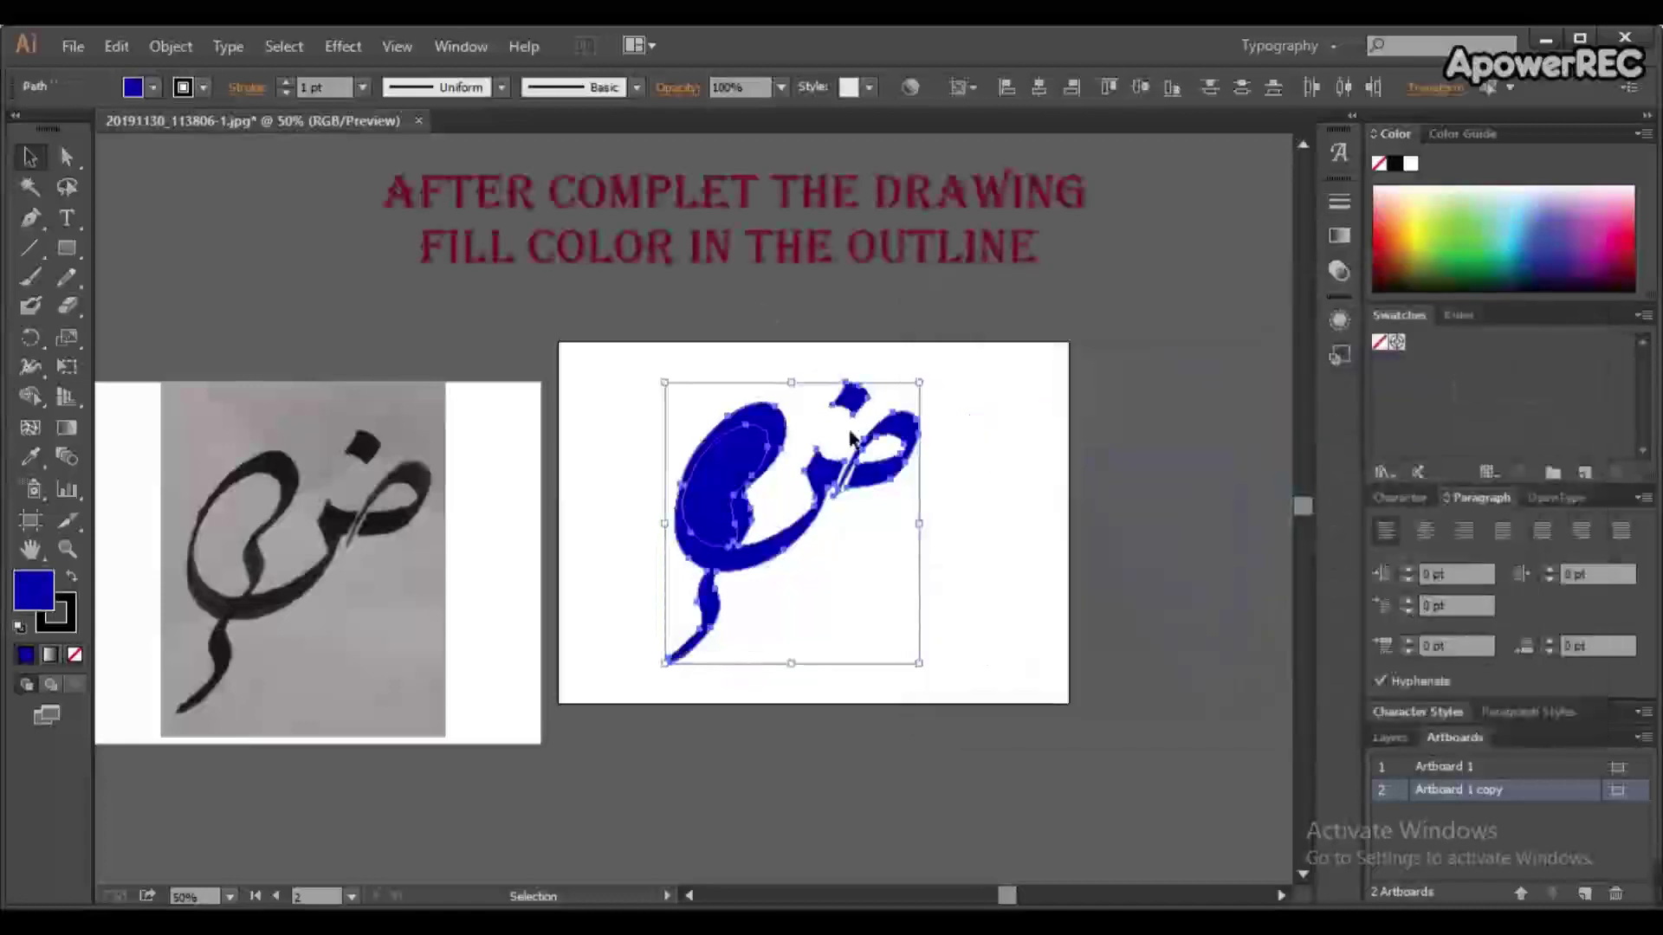
pyautogui.click(767, 308)
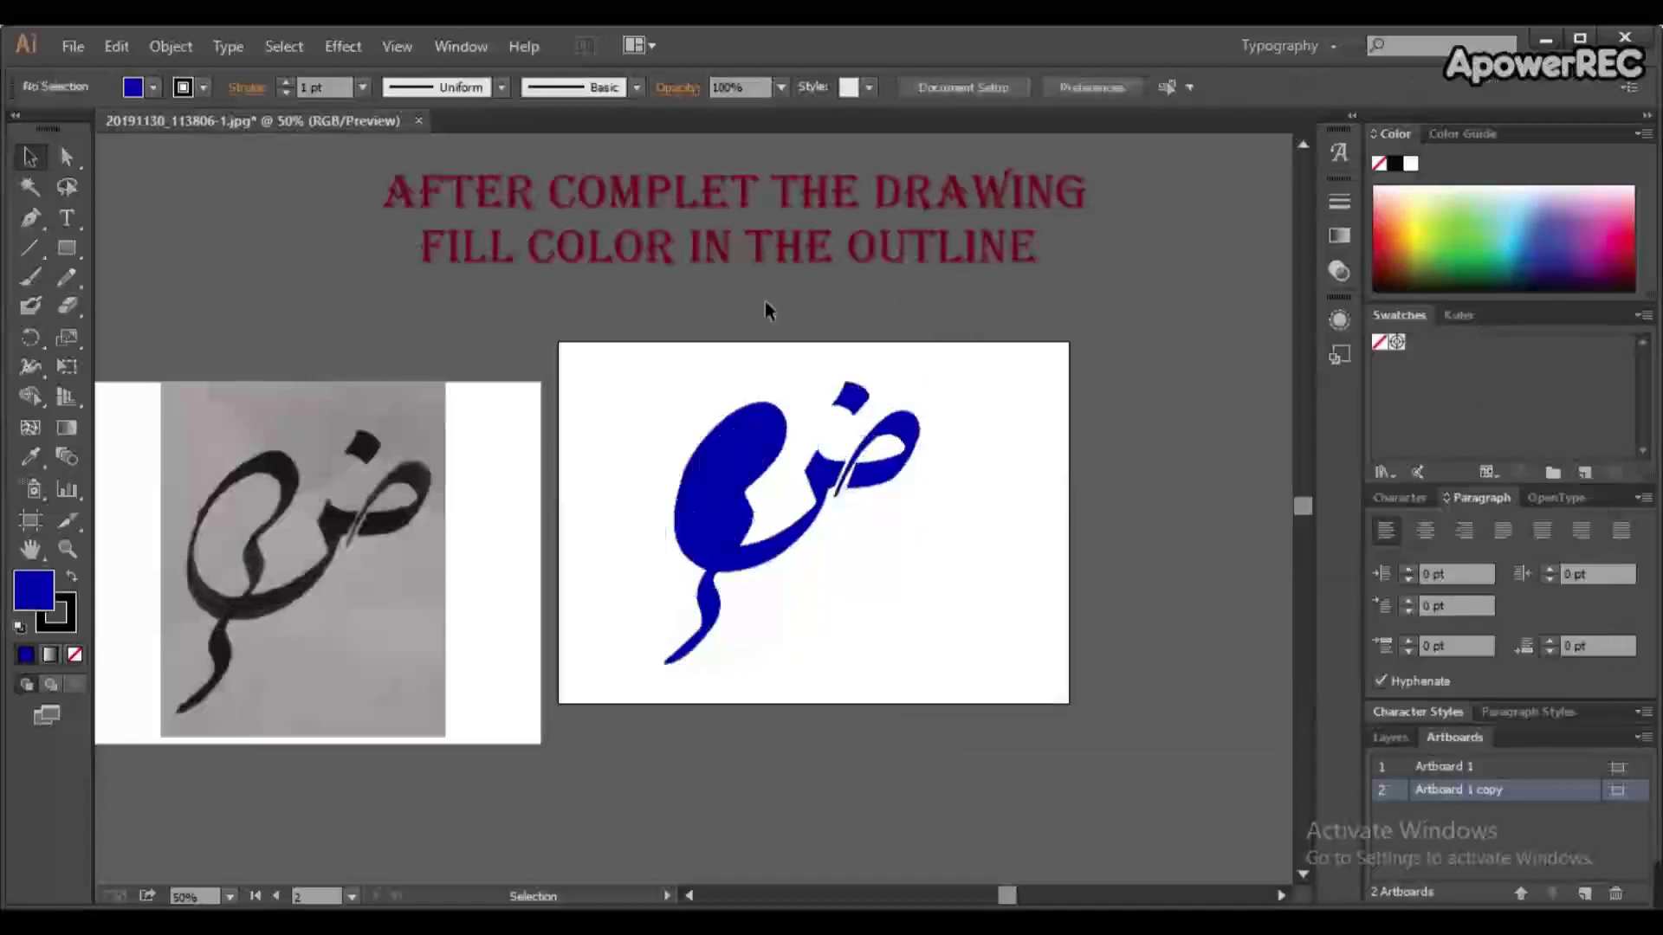
pyautogui.click(752, 439)
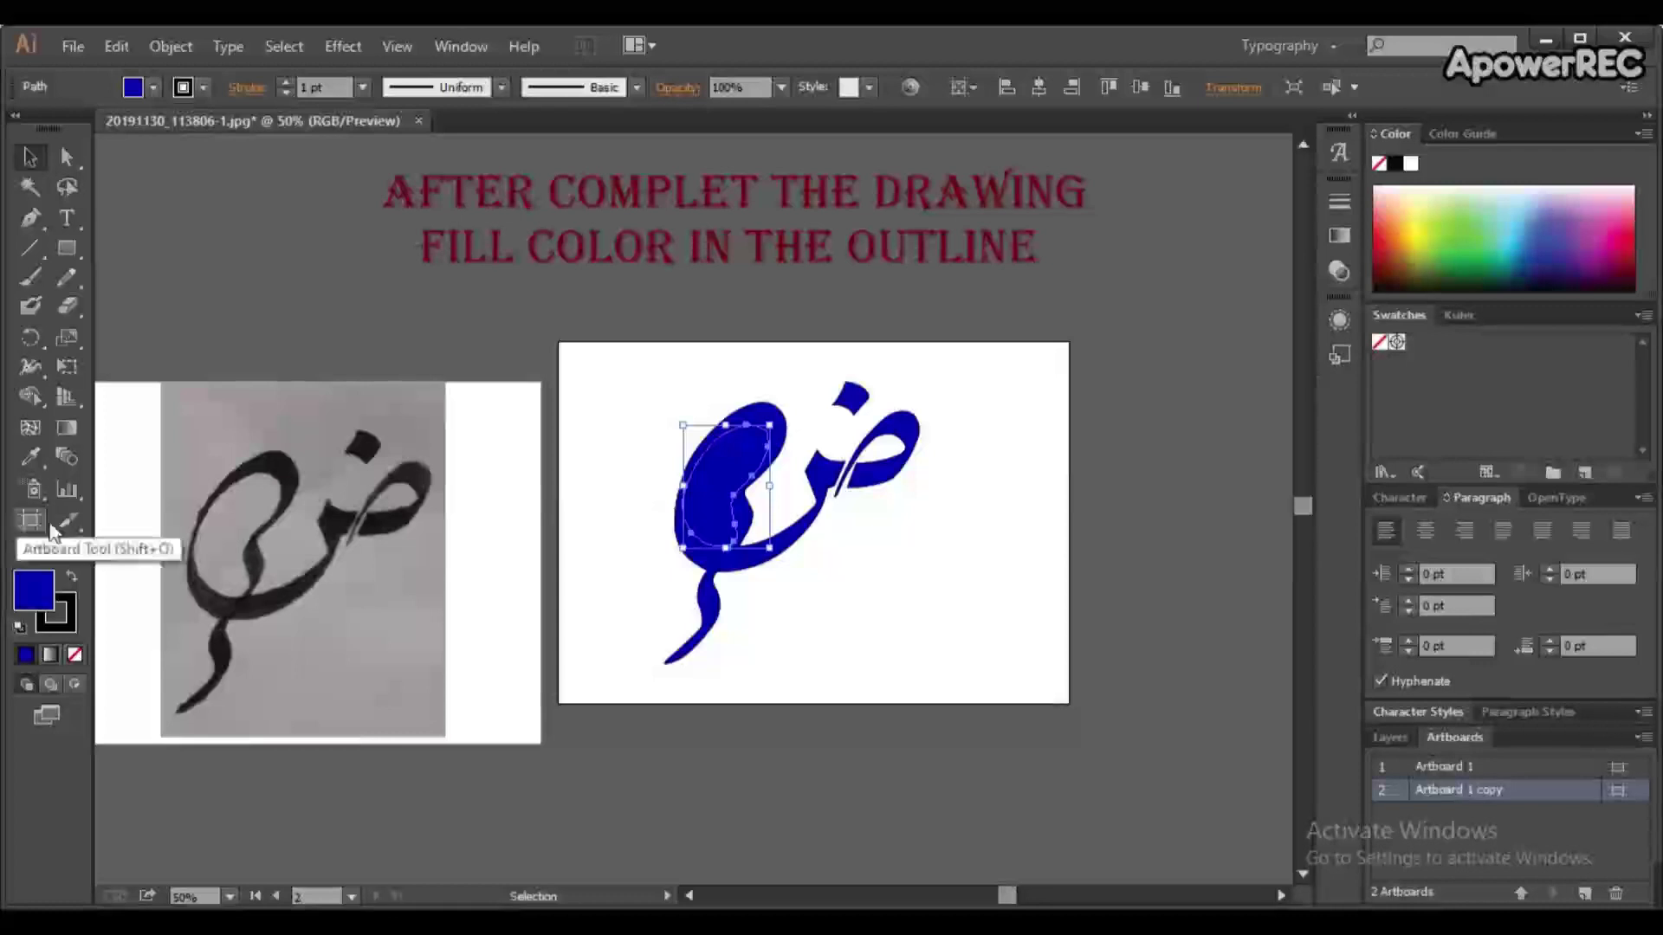
# - Give the inner counter a white fill and deselect it
pyautogui.doubleClick(35, 593)
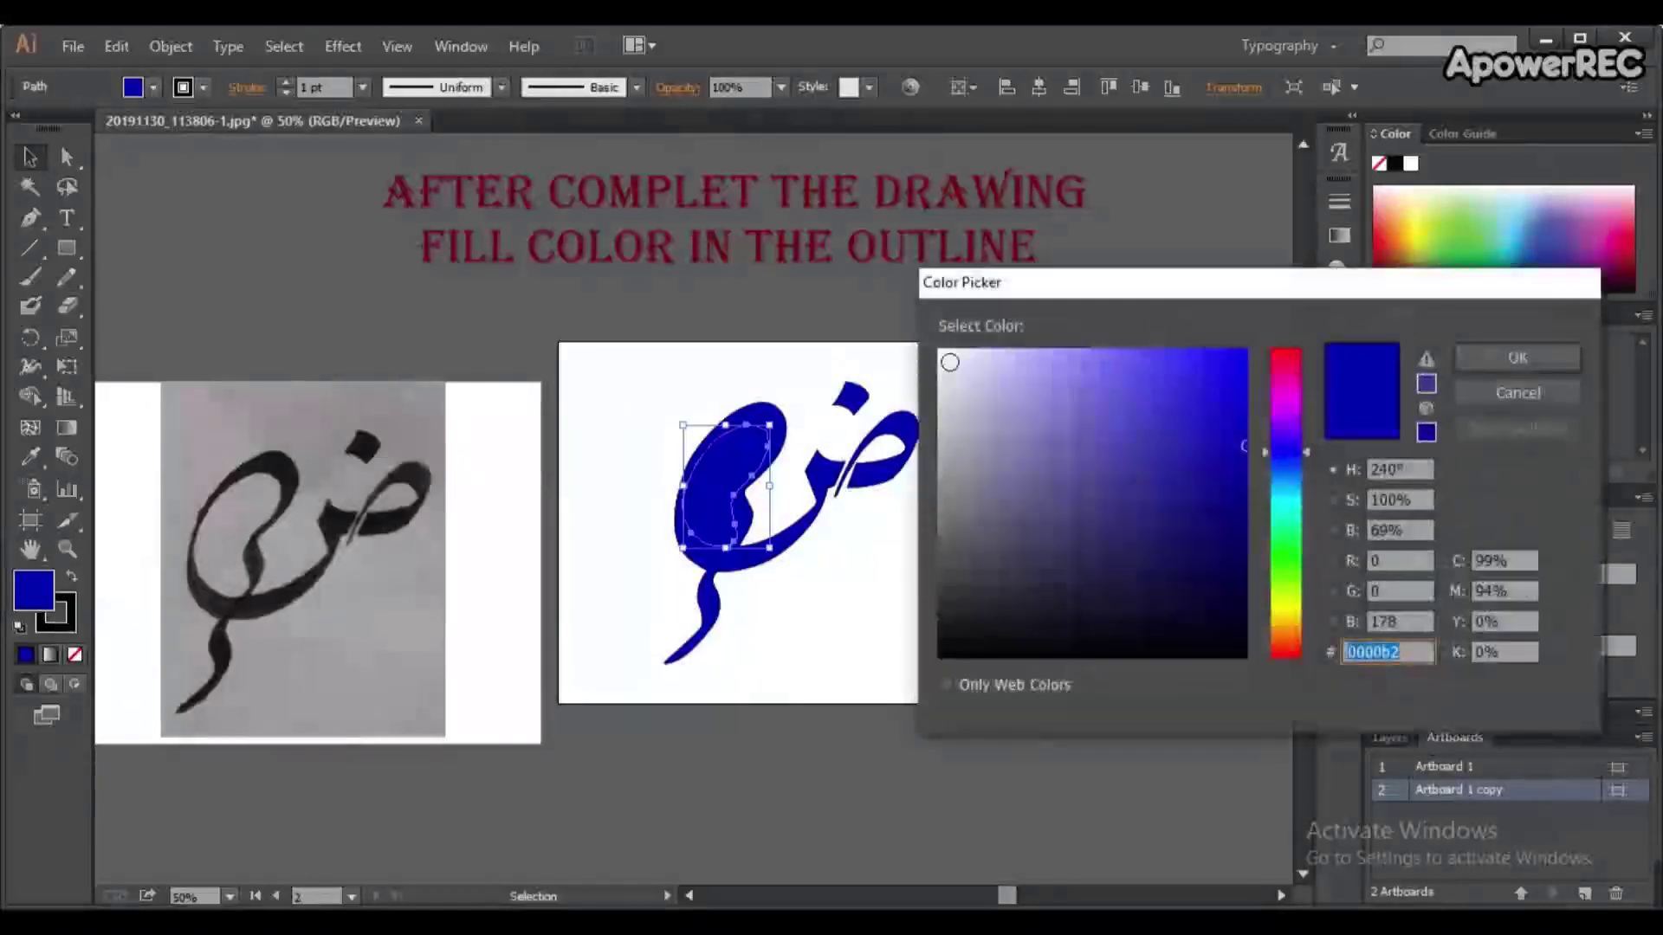
pyautogui.click(941, 351)
pyautogui.click(1517, 358)
pyautogui.click(782, 348)
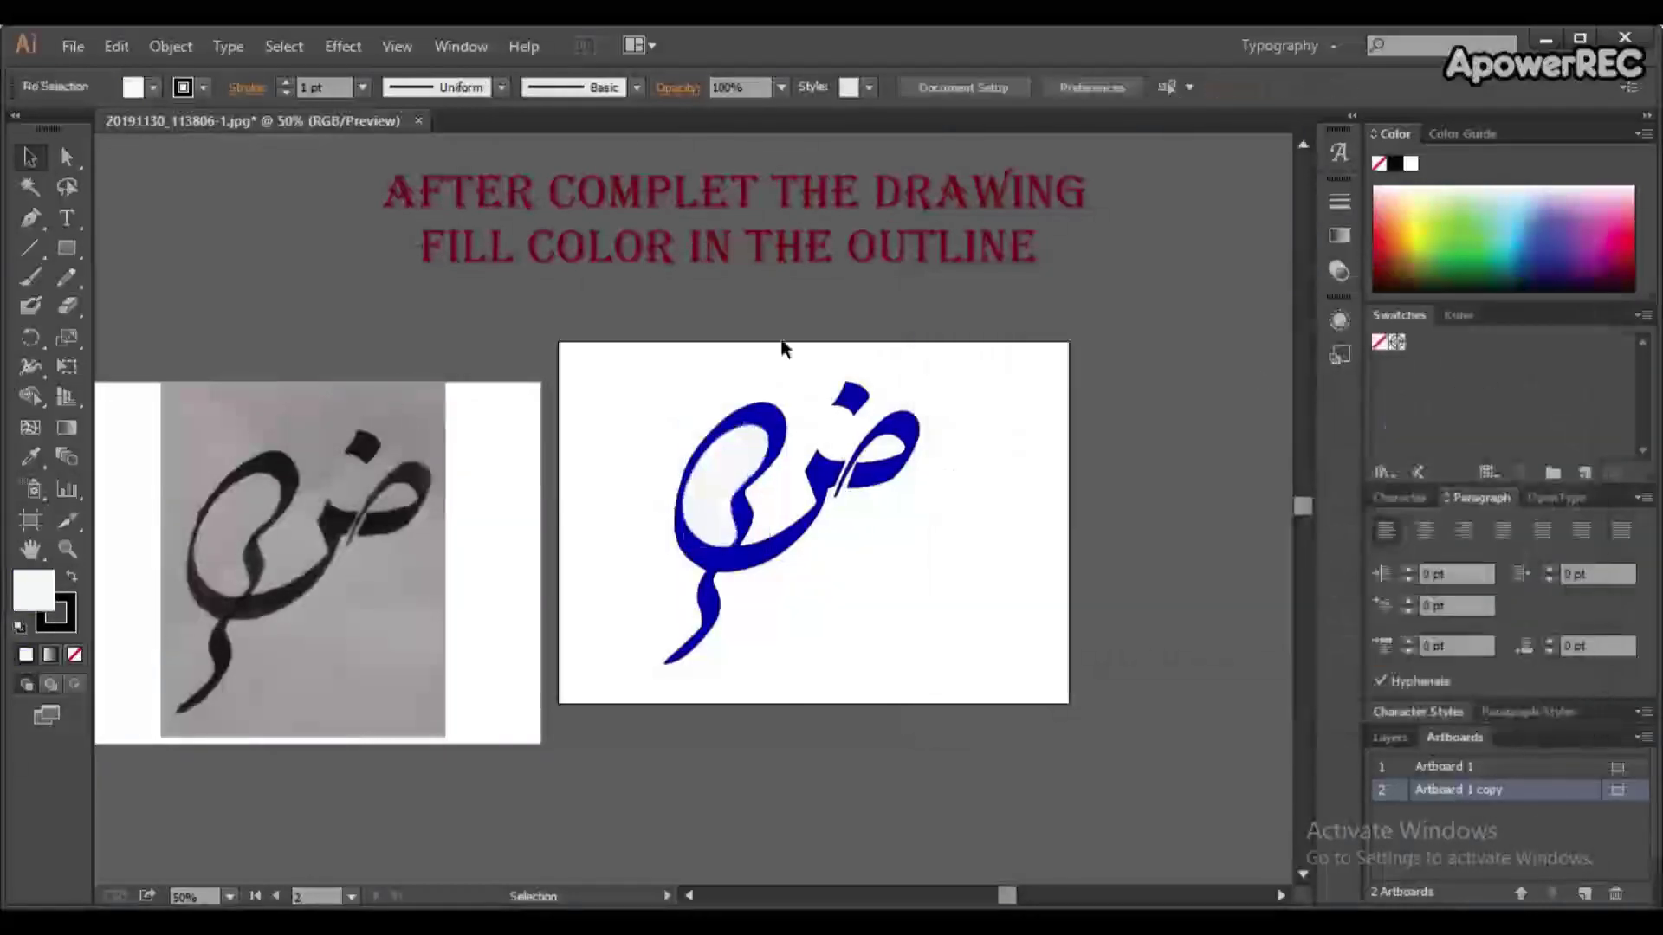